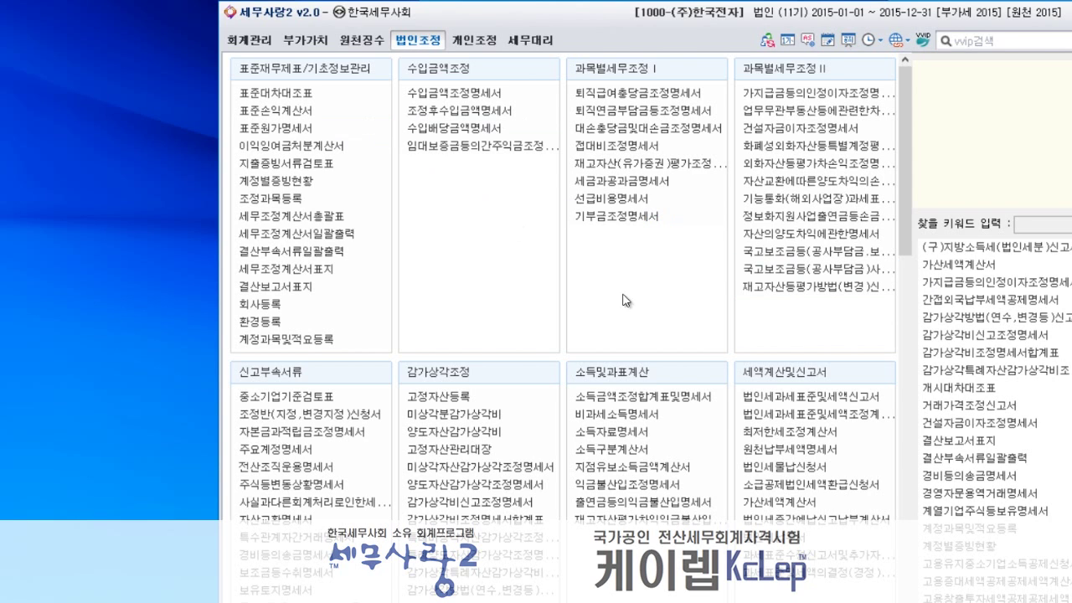
Review the entries and ledger-loading options of the 원천납부세액명세서 without loading any data, and close the form
click(811, 453)
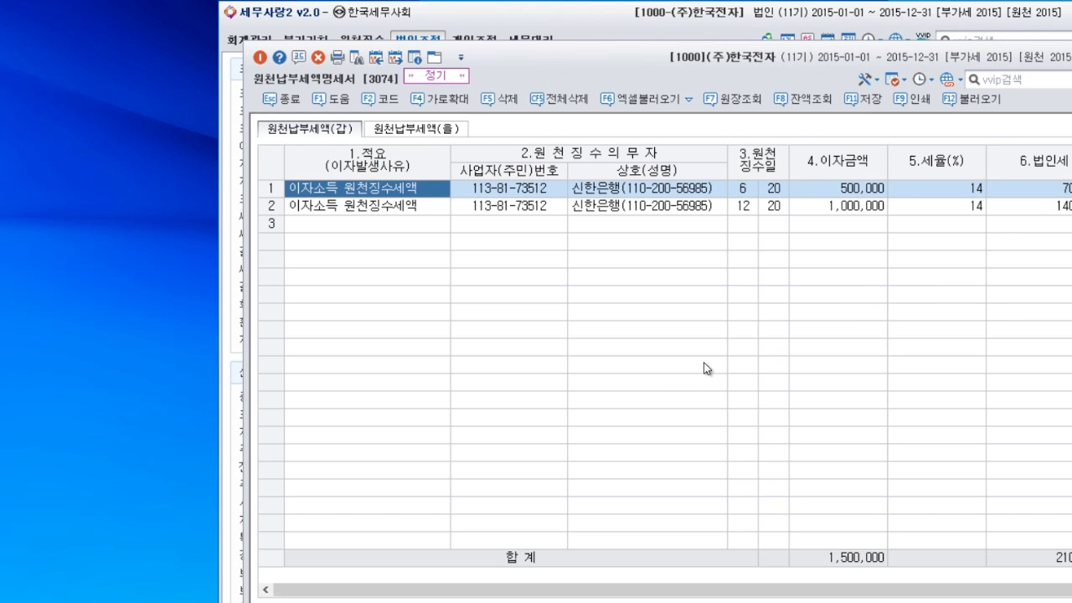
click(990, 104)
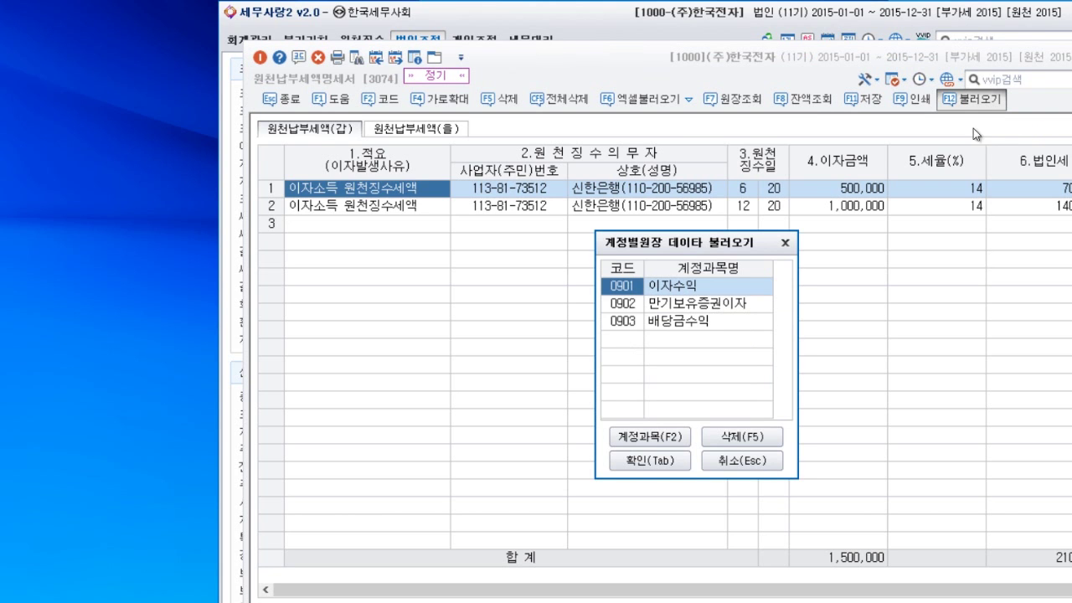
click(766, 462)
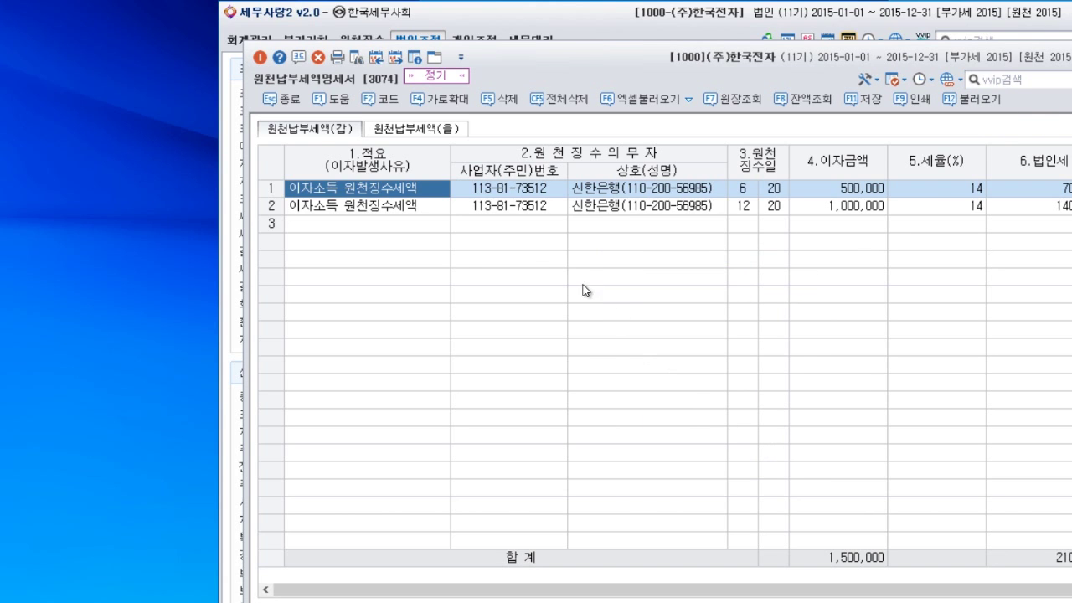
click(536, 191)
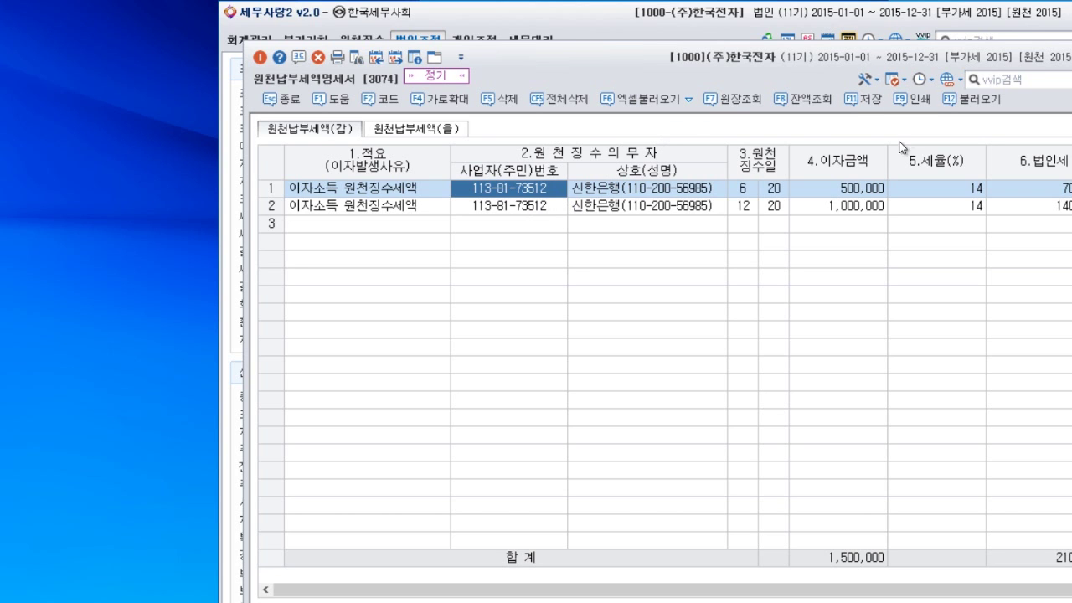
click(863, 99)
click(848, 40)
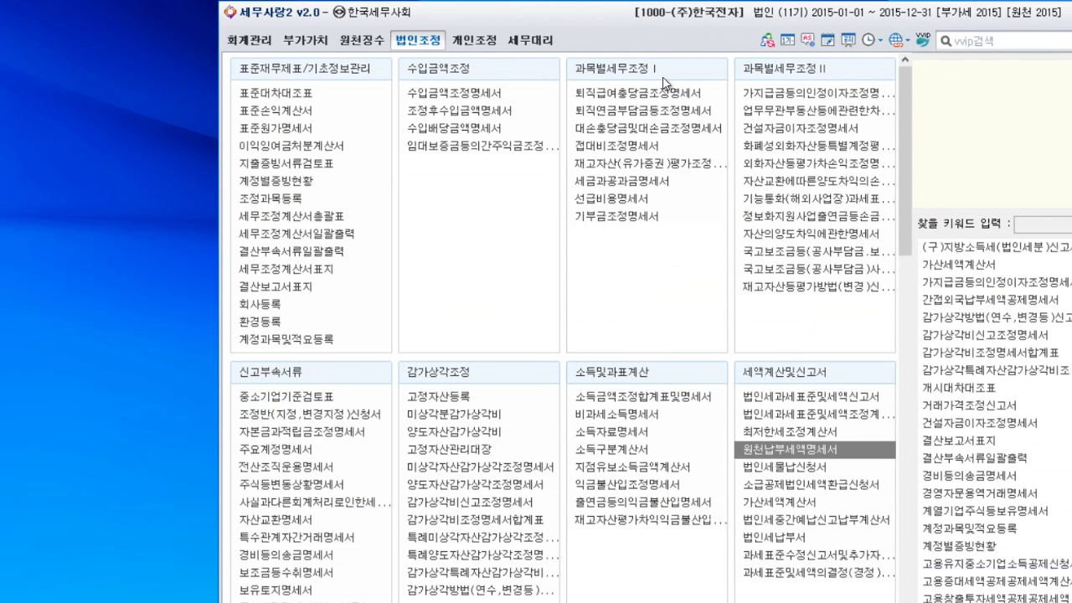
Look at the 법인세과세표준및세액조정계산서 and the 가산세액계산서 one after the other, closing each form
click(772, 419)
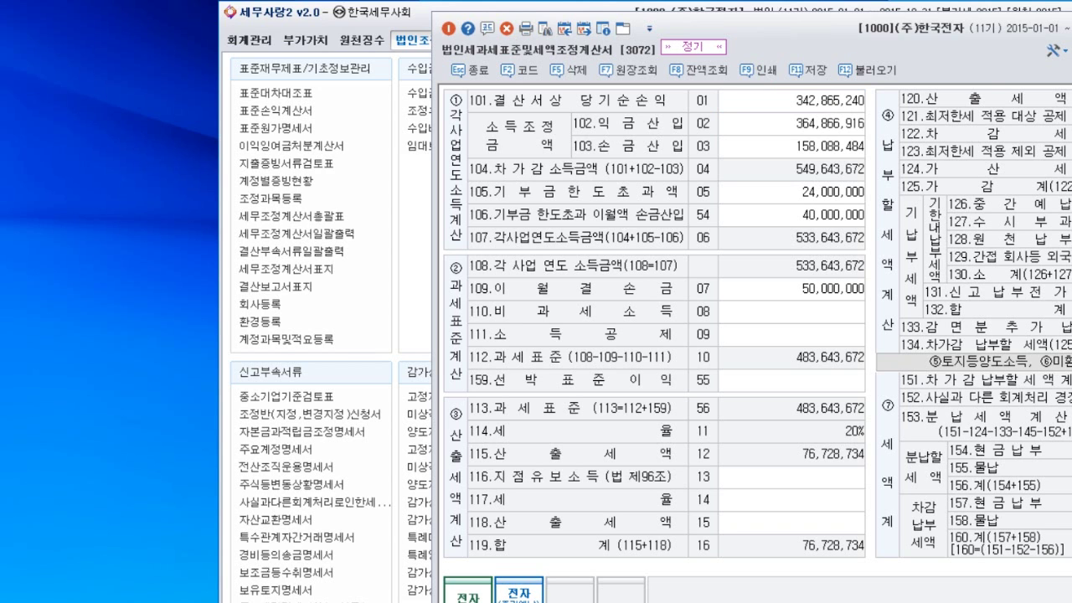
key(Escape)
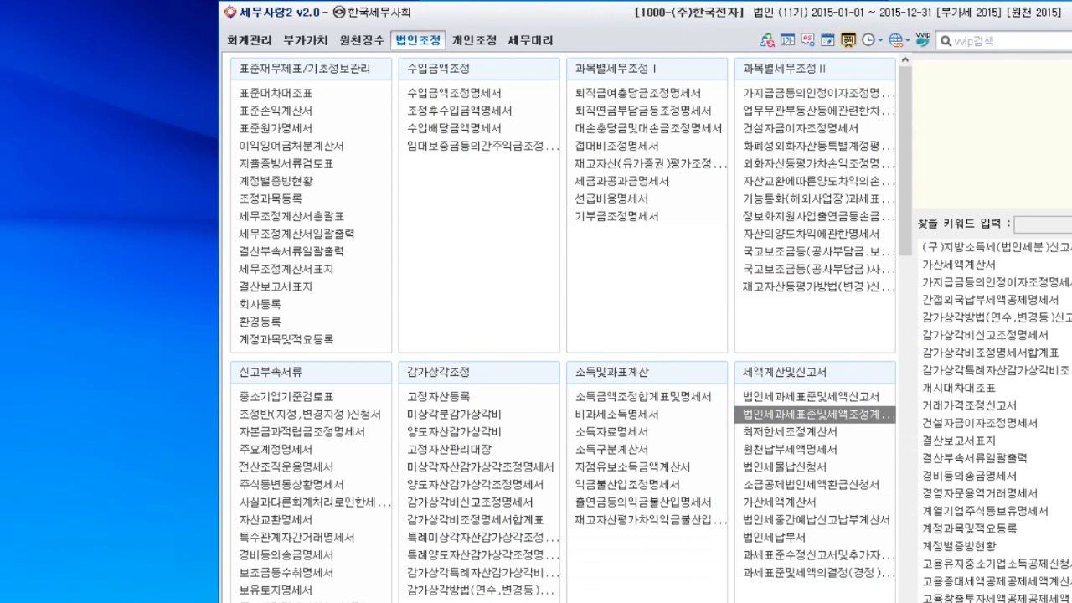
click(797, 503)
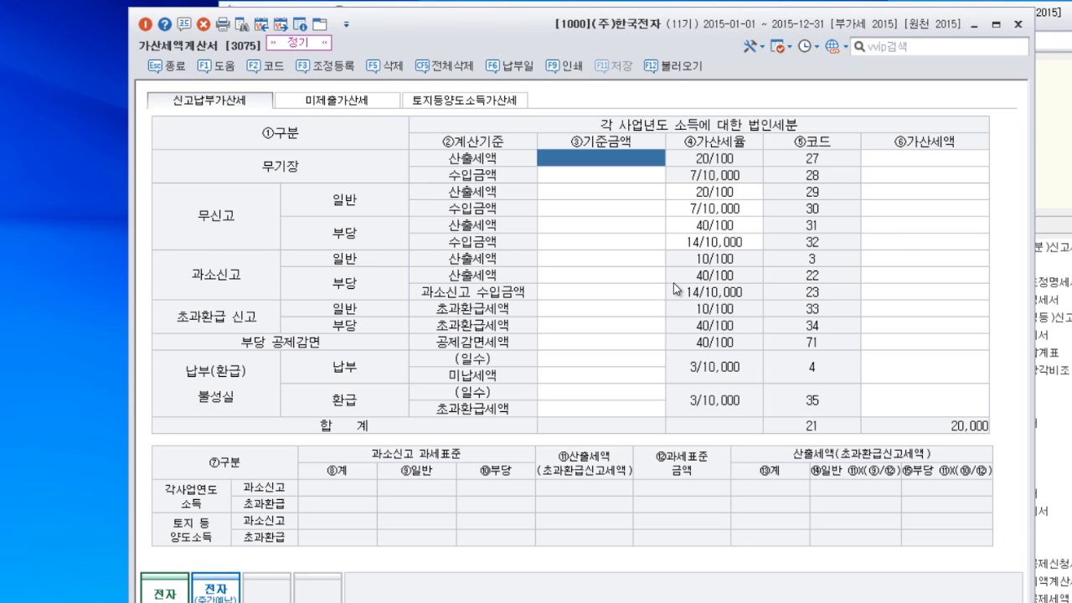
click(1018, 26)
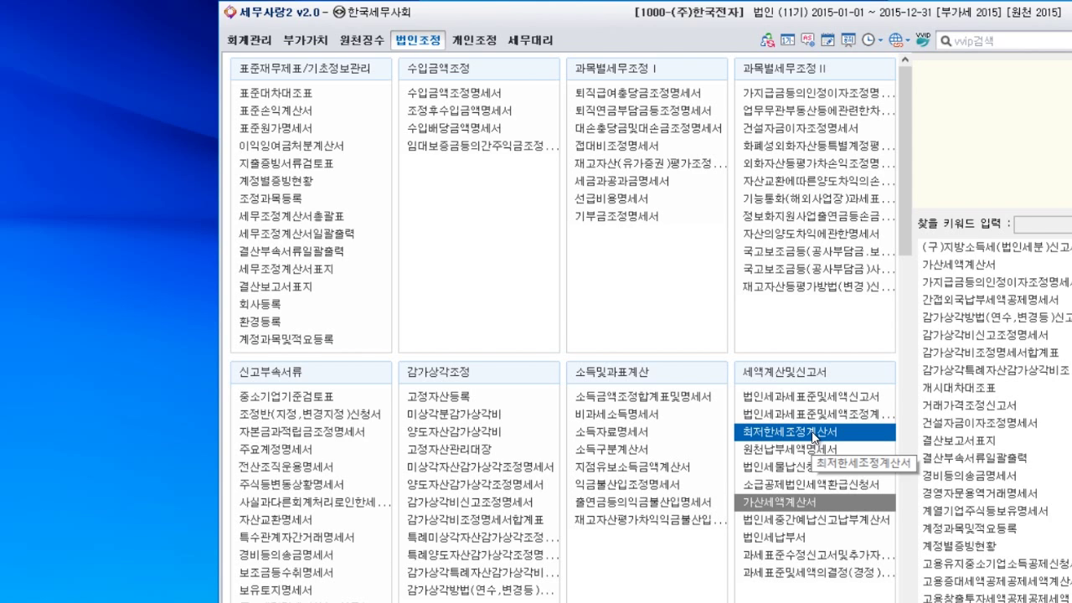
Open the 최저한세조정계산서, load its data and check the (123) 감면세액 and (124) 세액공제 amounts
drag(904, 219, 911, 341)
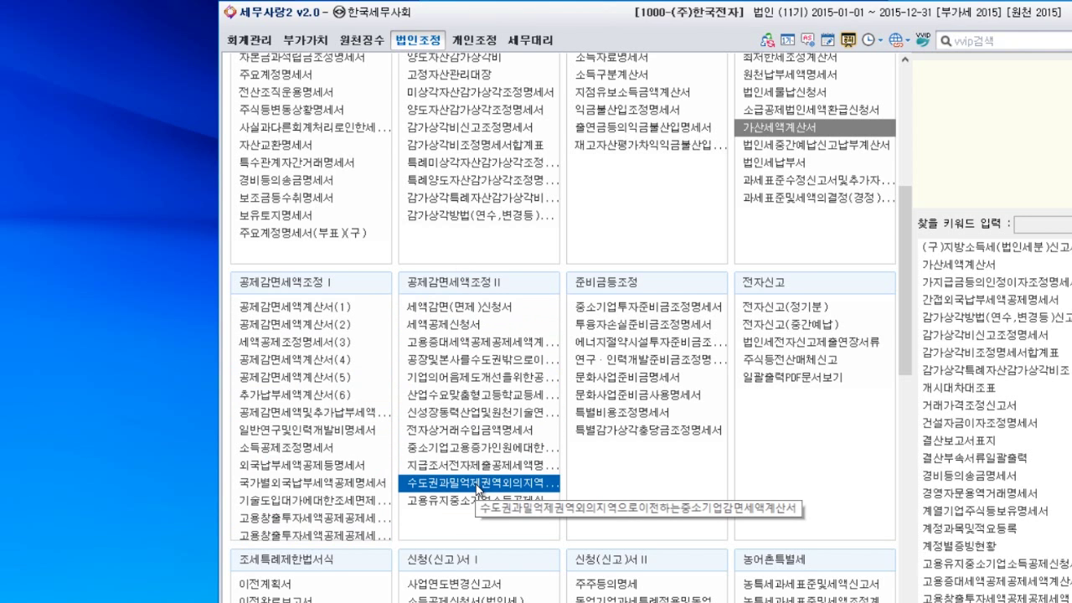
drag(903, 336, 910, 297)
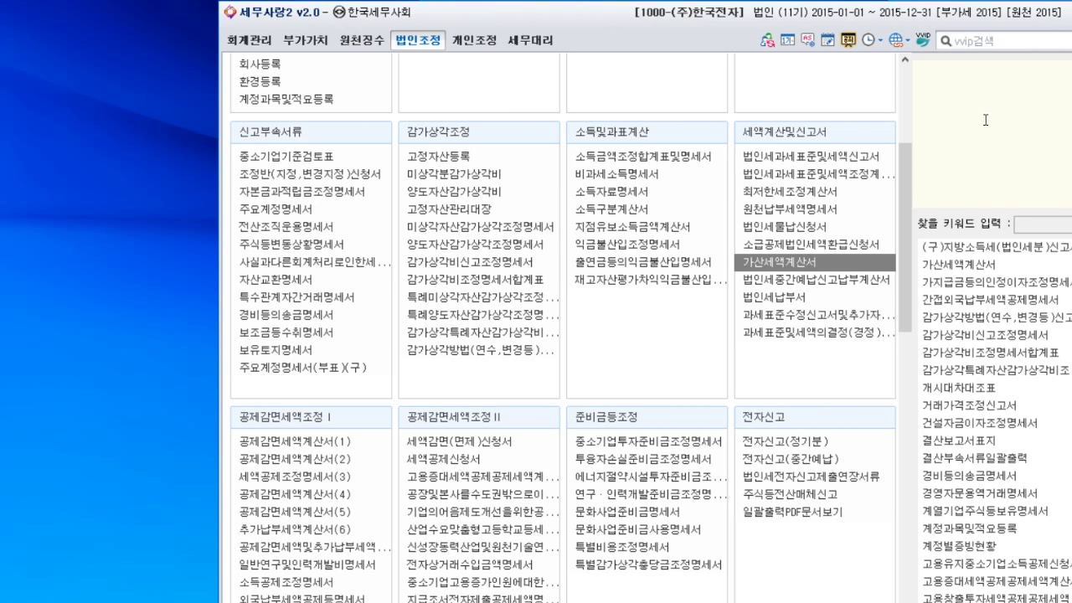
click(832, 199)
double_click(832, 197)
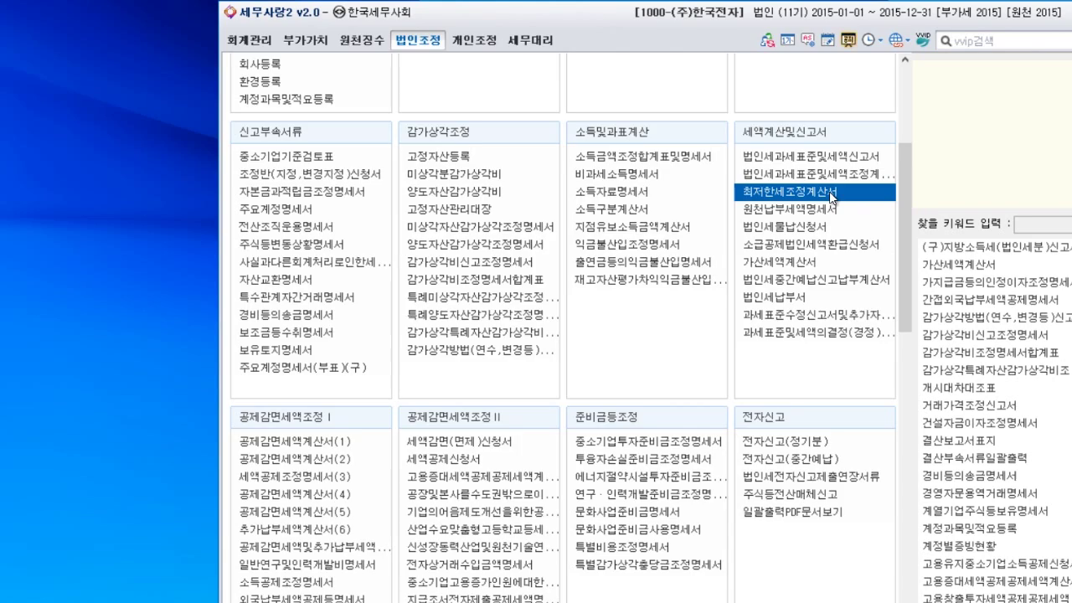
drag(519, 40, 649, 35)
click(872, 80)
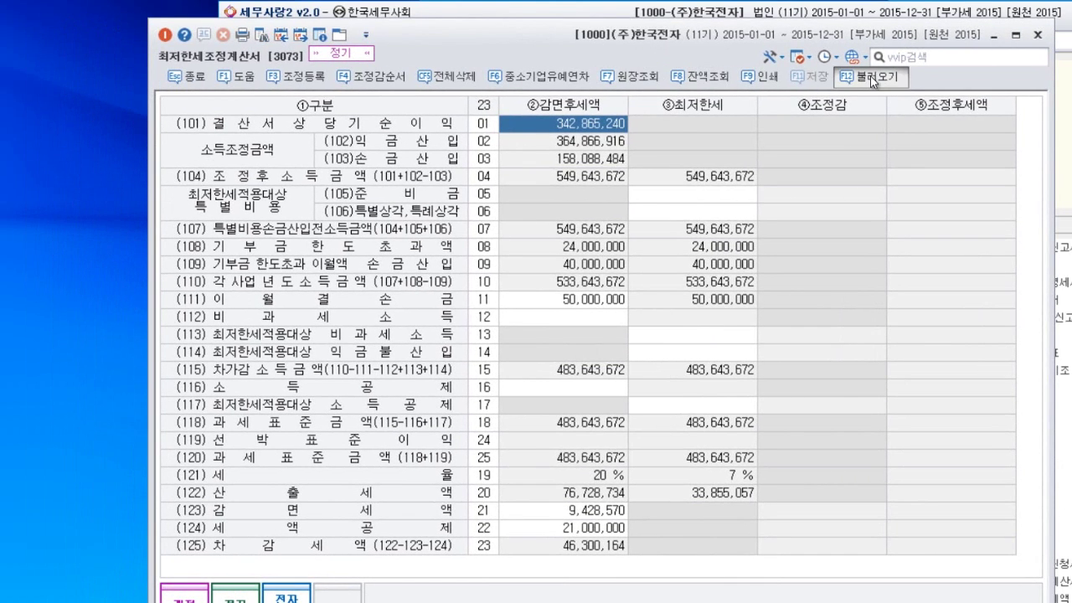
click(569, 363)
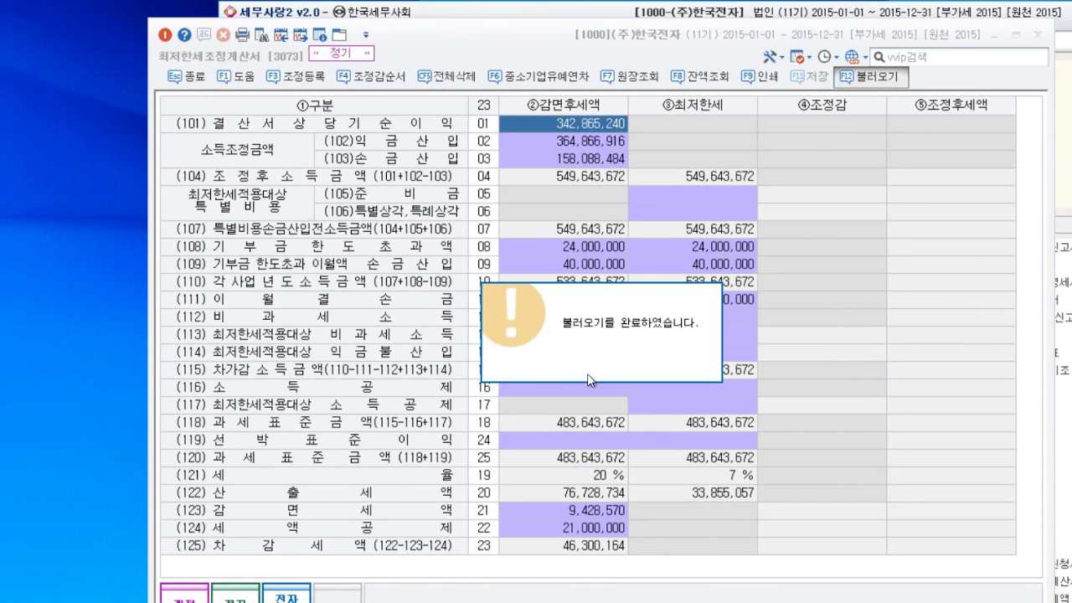
click(574, 512)
click(566, 529)
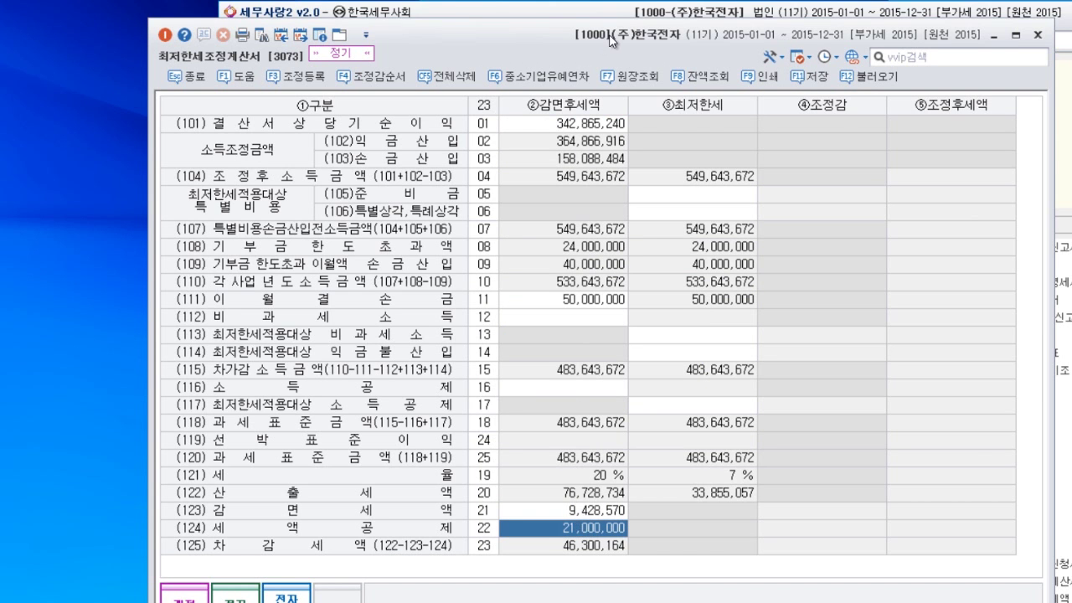
Open the 법인세과세표준및세액조정계산서 alongside the minimum tax form and reload its data, replacing the existing data
drag(611, 37, 604, 115)
click(651, 39)
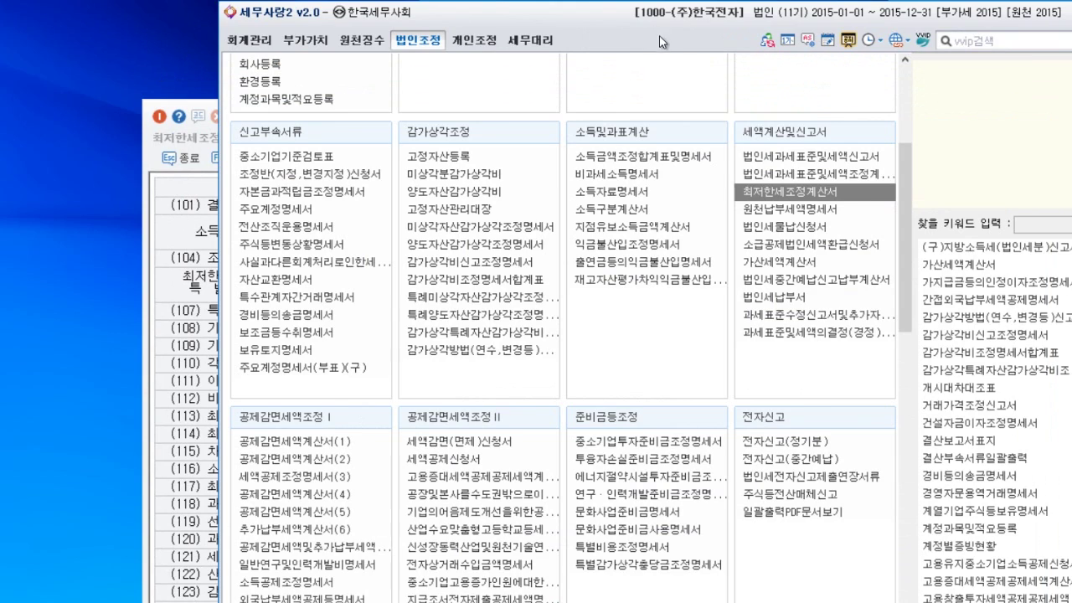
click(772, 175)
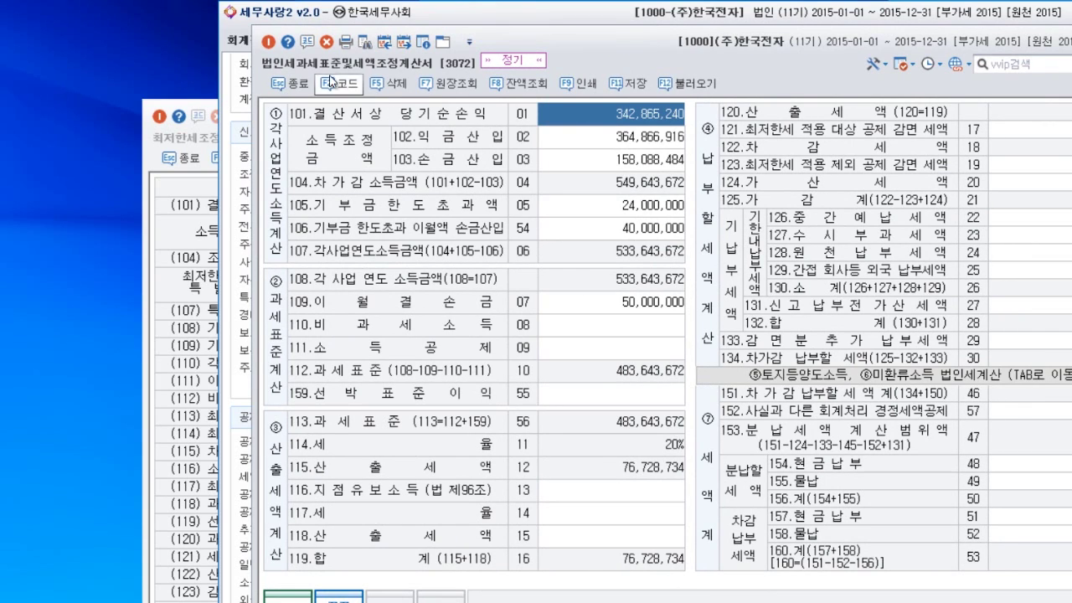
click(692, 83)
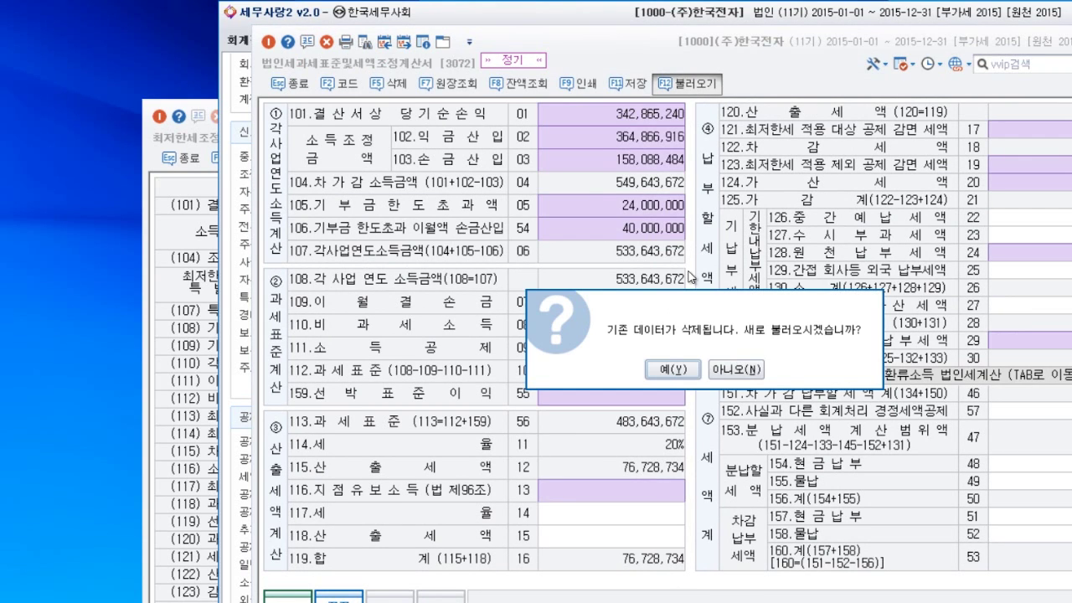
click(665, 371)
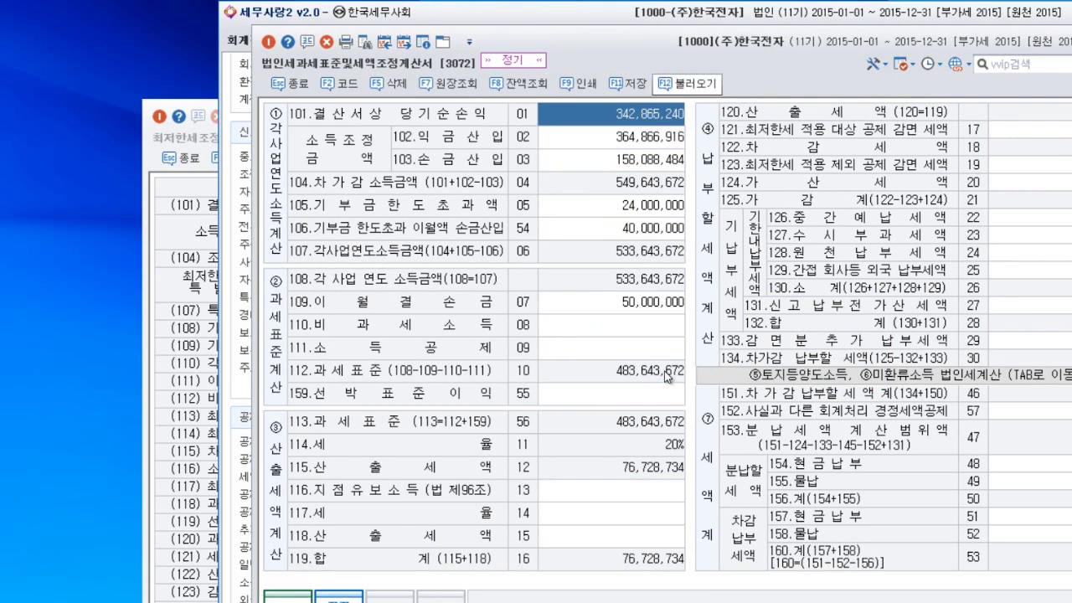
Examine line 121 for credits subject to minimum tax and line 123 for credits excluded from it
click(1030, 129)
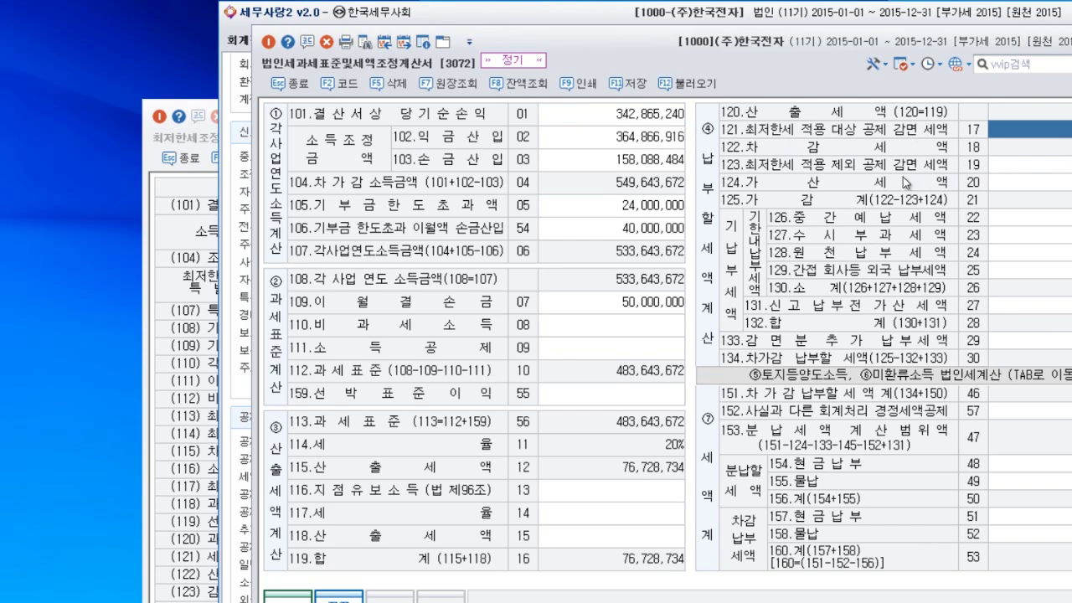
click(1064, 164)
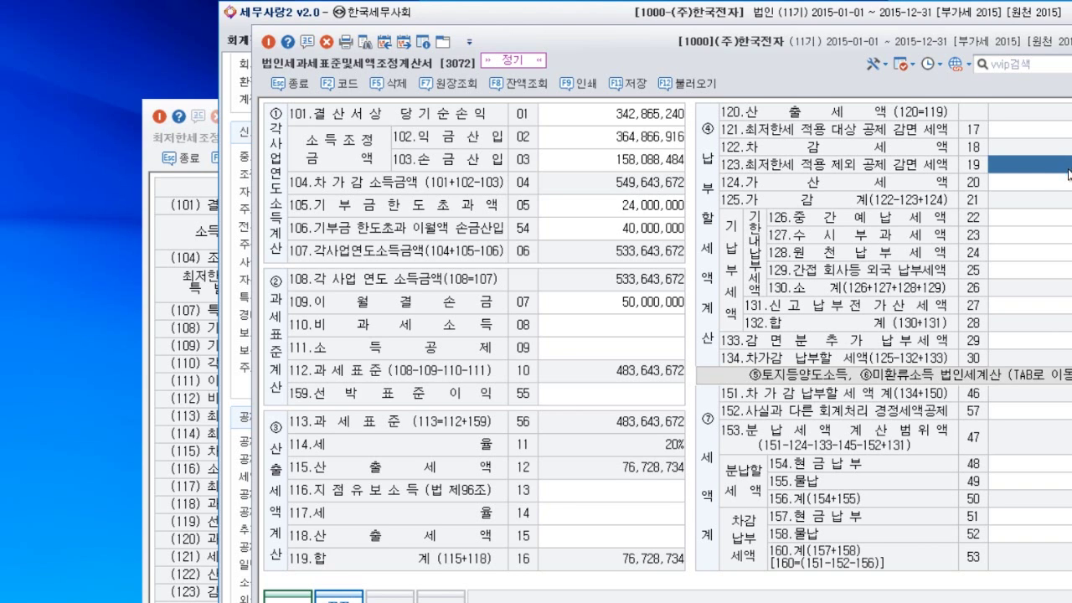
click(1029, 129)
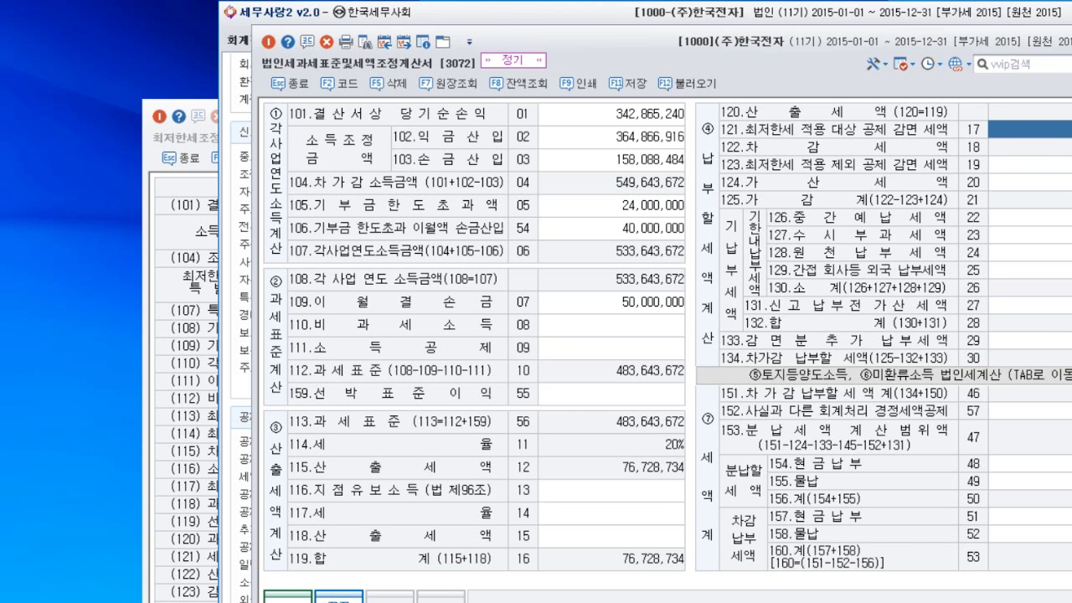
Return to the 최저한세조정계산서 and check its (123) 감면세액 amount
click(200, 439)
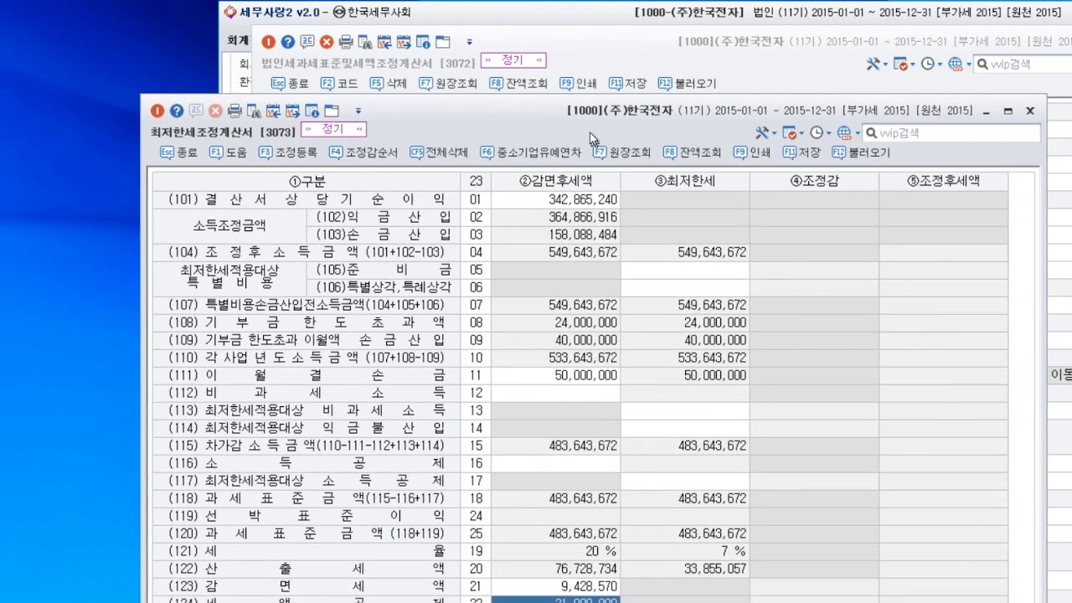
drag(590, 132, 553, 48)
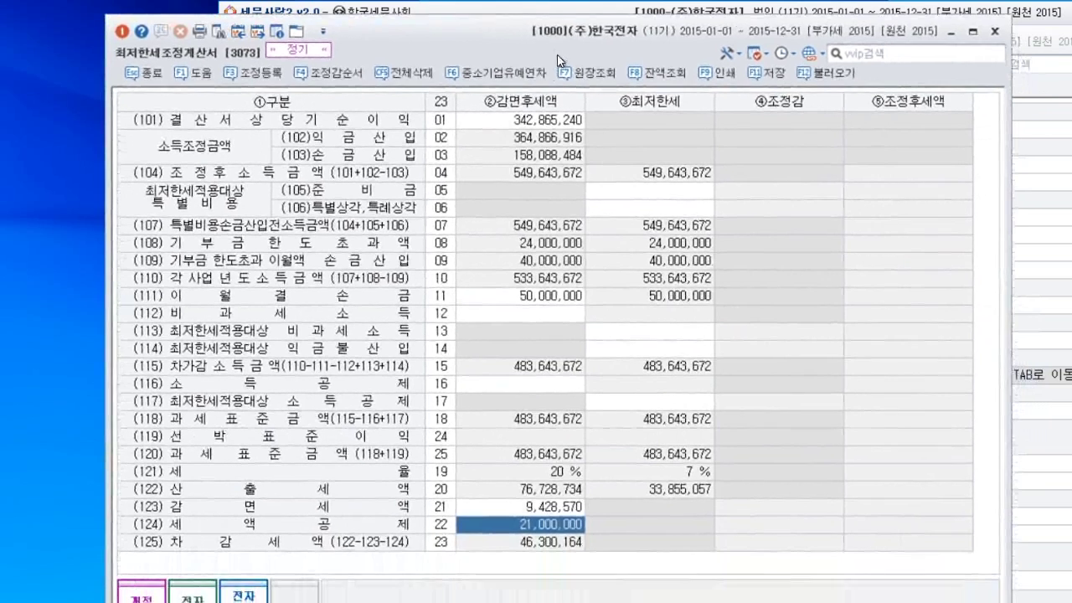
click(574, 509)
Try 30,000,000 as the (124) 세액공제 amount in the 감면후세액 column, and set it to 50,000,000
click(567, 525)
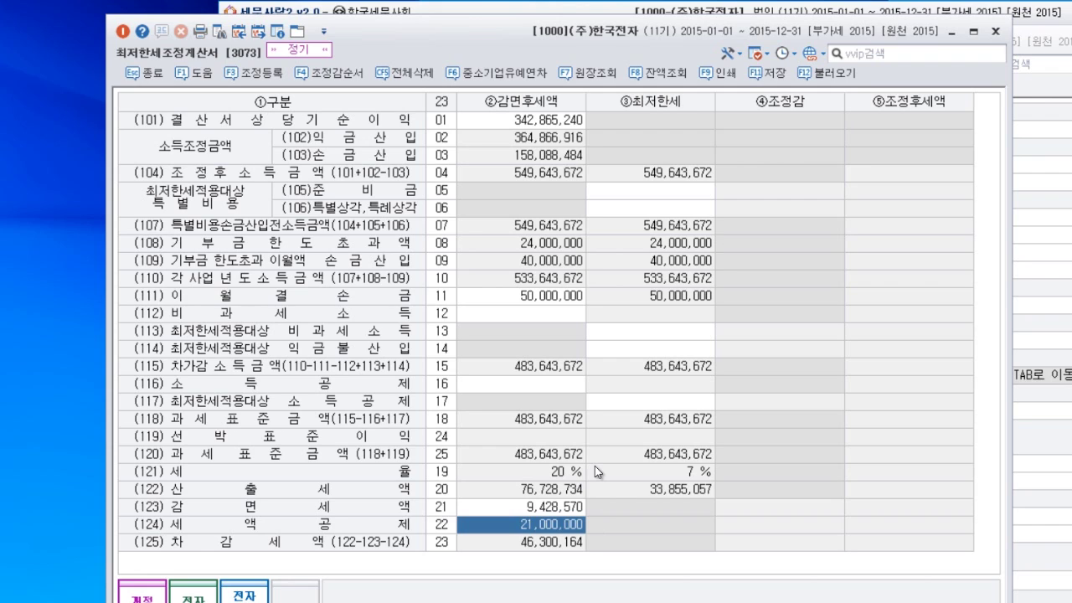
text(30000000)
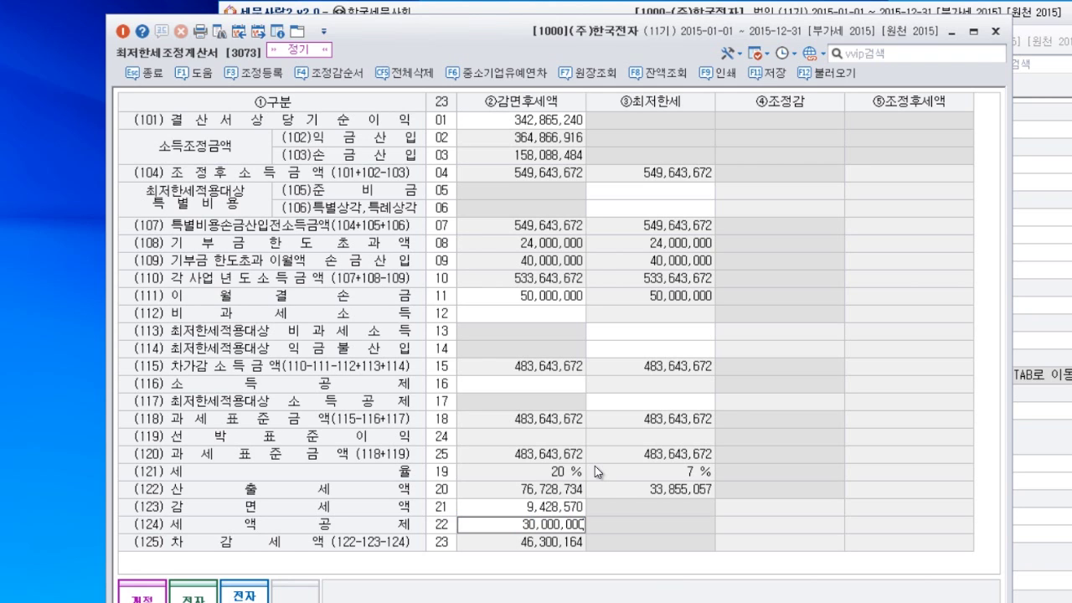
key(Return)
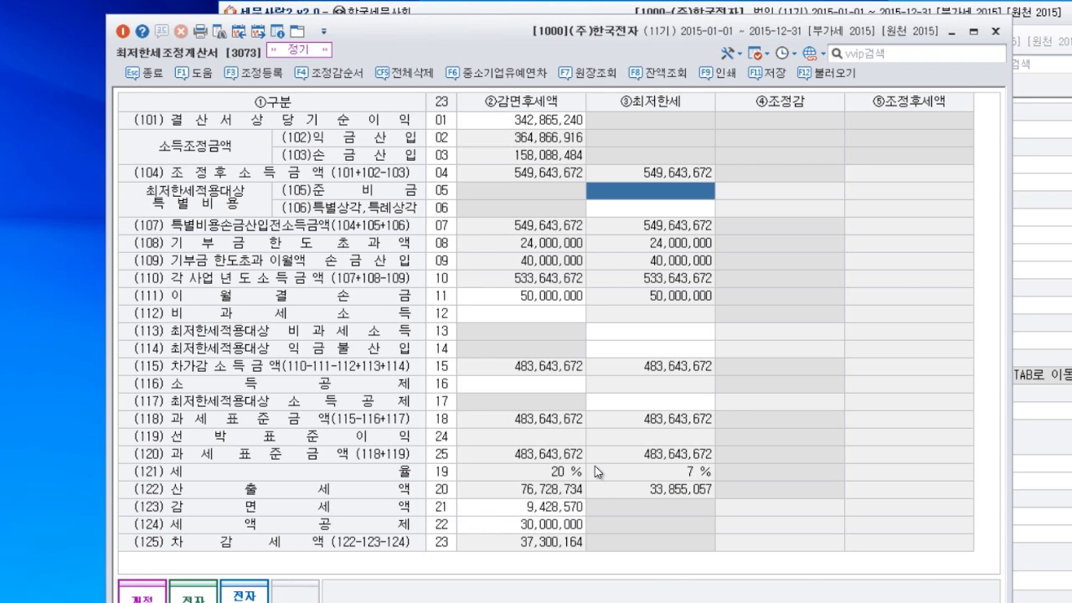
click(542, 526)
text(50000000)
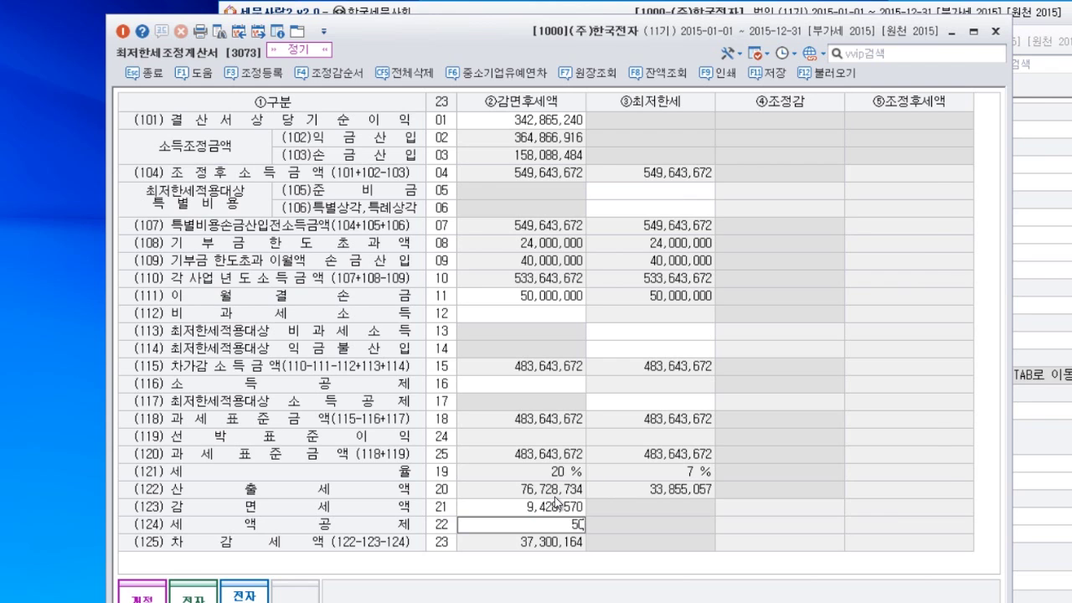
key(Return)
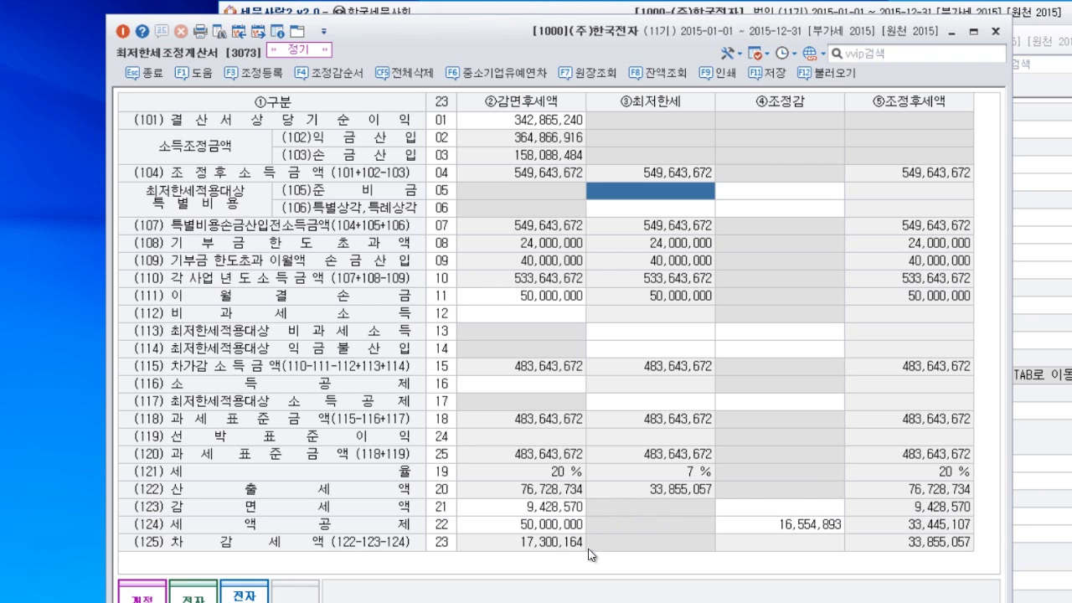
Examine the 조정감 column for the (123) 감면세액 and (124) 세액공제 rows
click(760, 524)
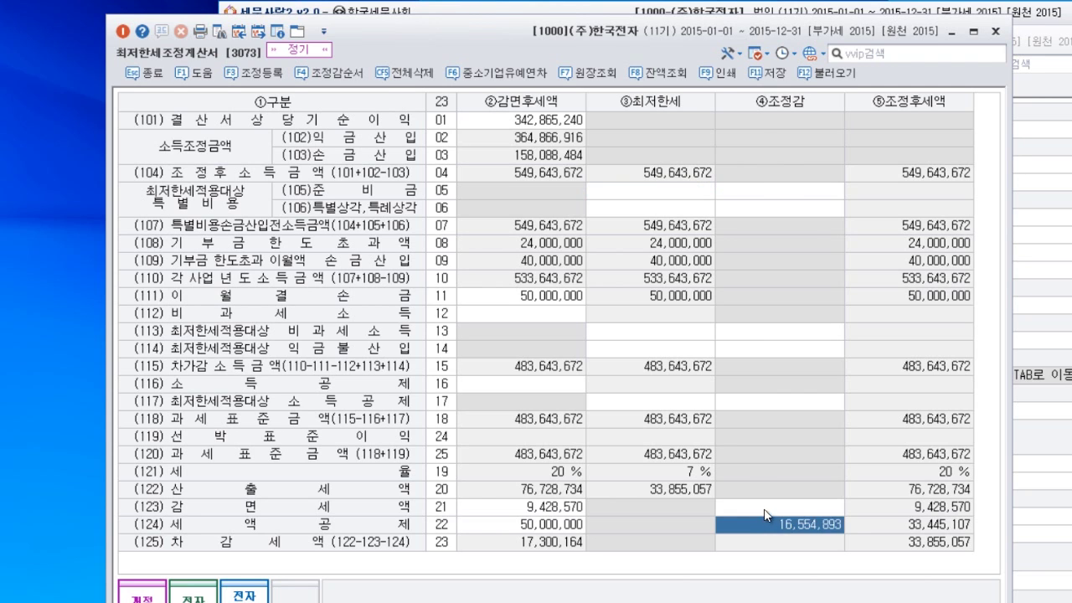
click(764, 508)
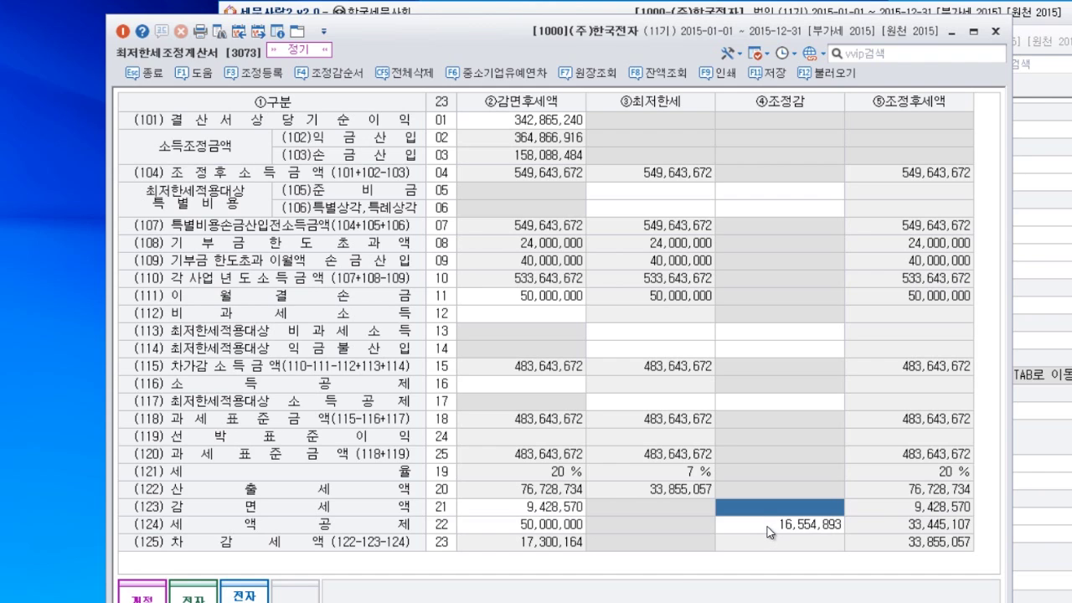
click(769, 526)
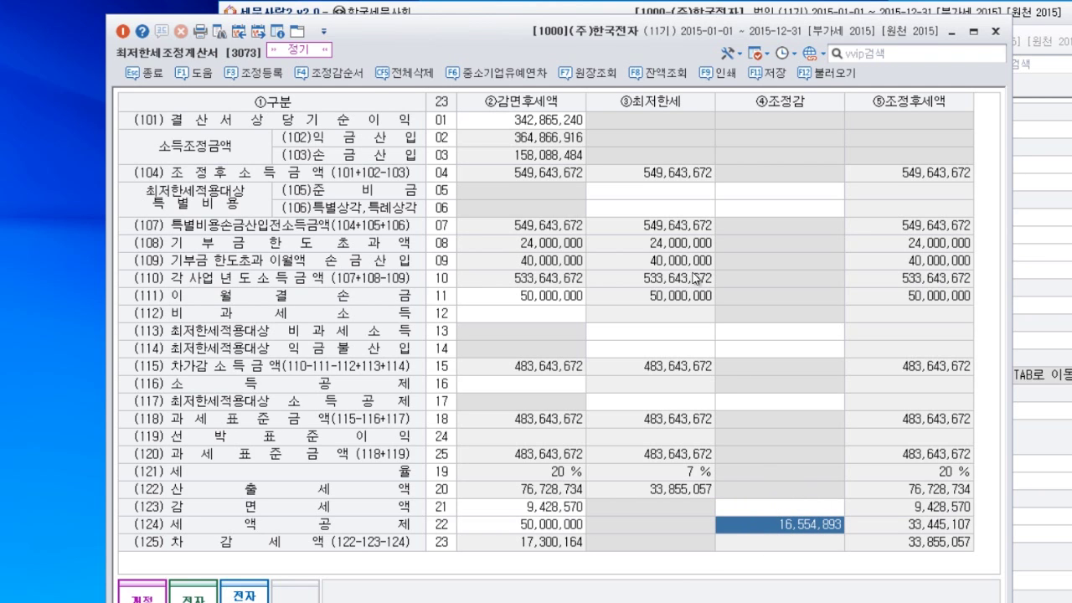
Move the 최저한세조정계산서 aside and open the 세액공제조정명세서(3) from the main screen
drag(476, 41, 808, 40)
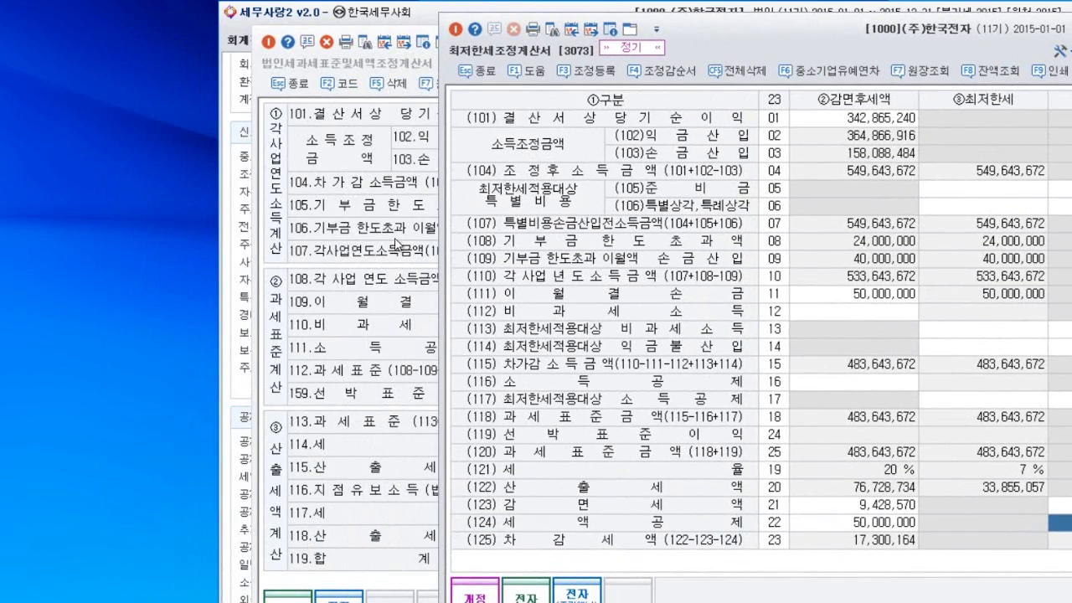
click(238, 23)
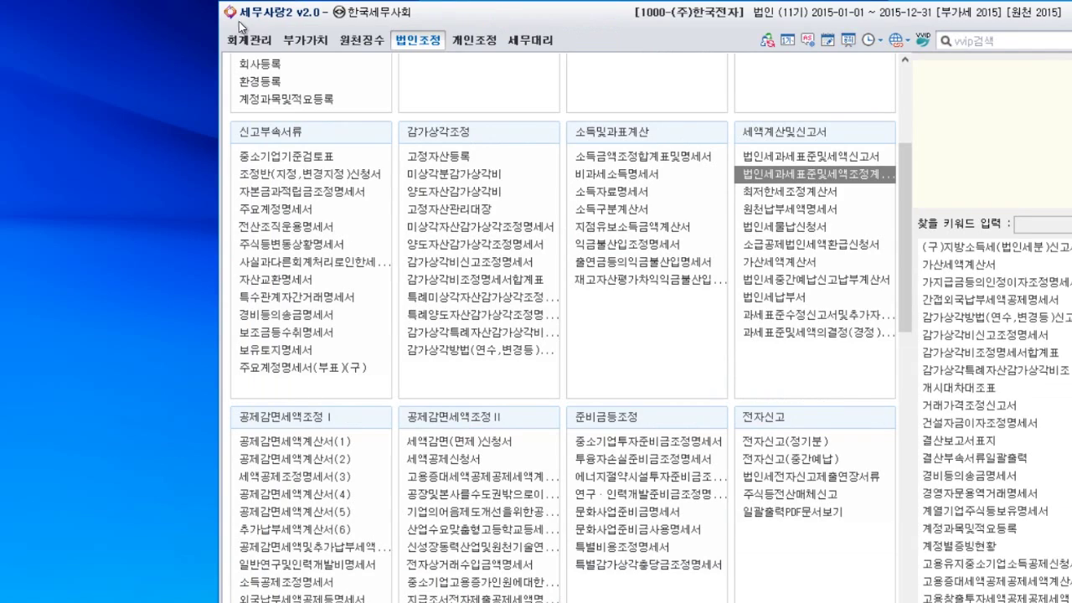
click(326, 475)
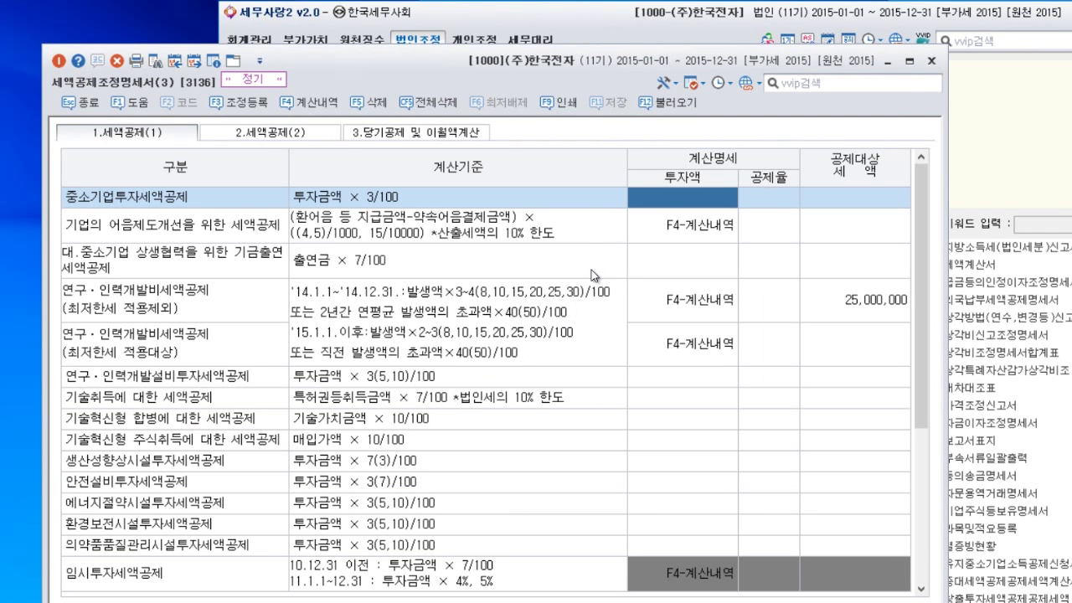
Review the 당기공제 및 이월액계산 sheet of the 세액공제조정명세서(3) through the (118)공제세액 column, and return to the 세액공제(1) sheet
click(387, 131)
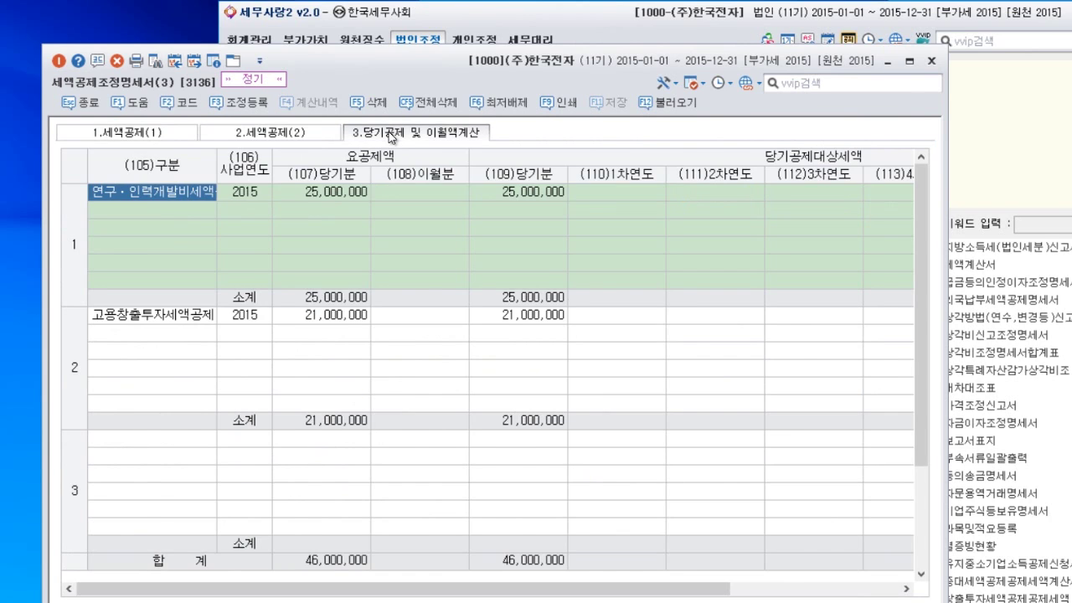
click(326, 139)
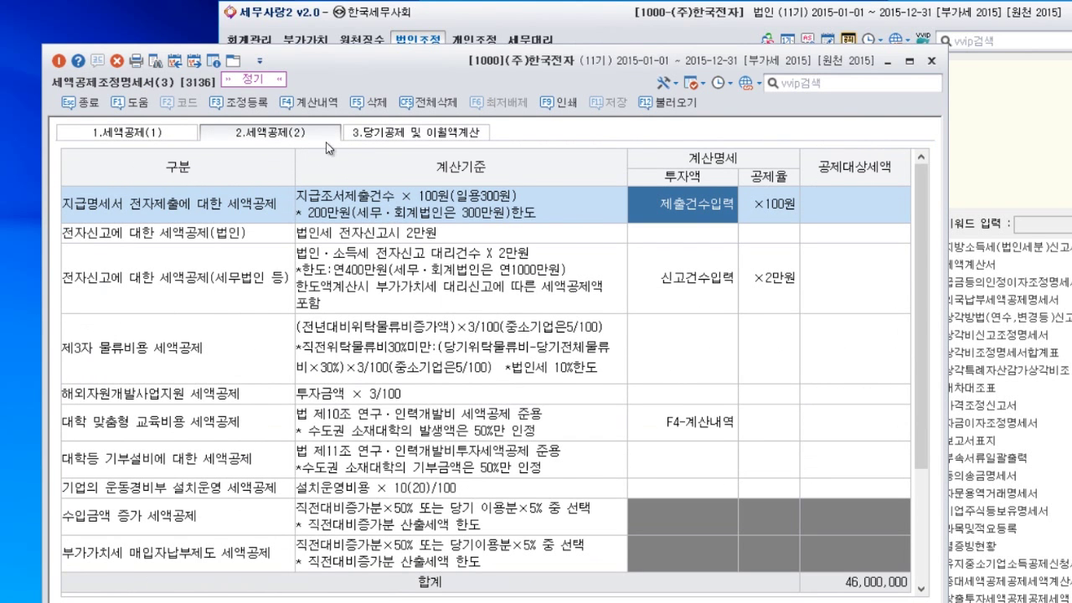
click(445, 134)
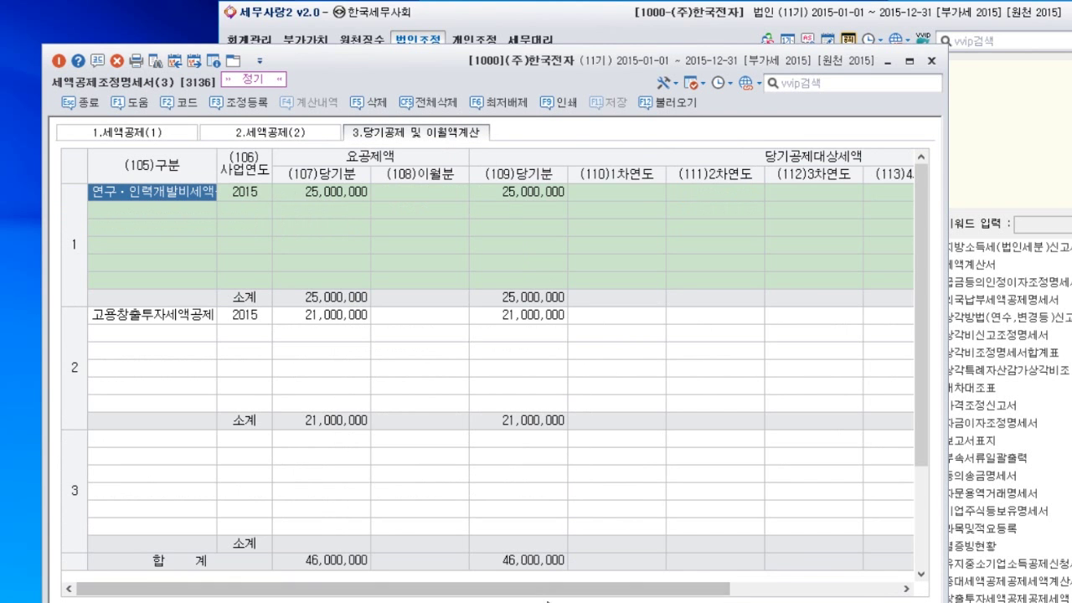
drag(557, 592, 675, 584)
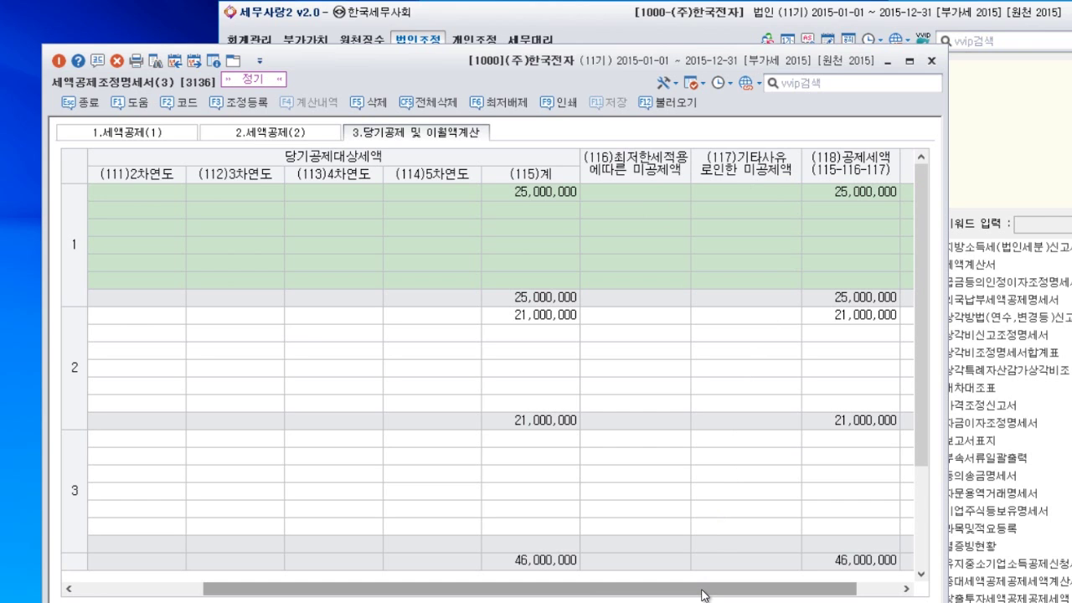
drag(703, 594, 574, 596)
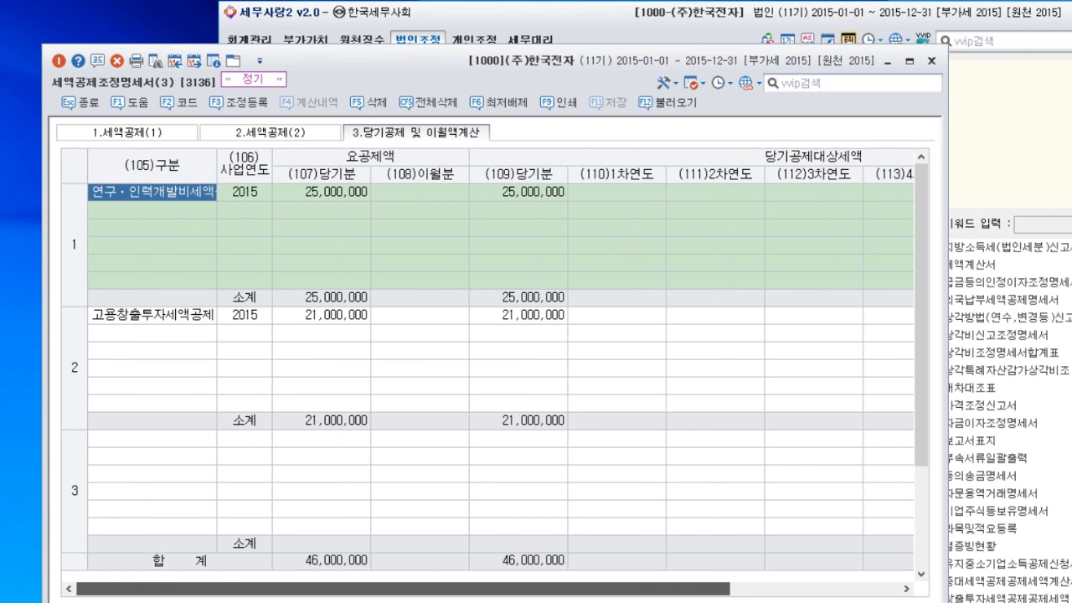
click(167, 132)
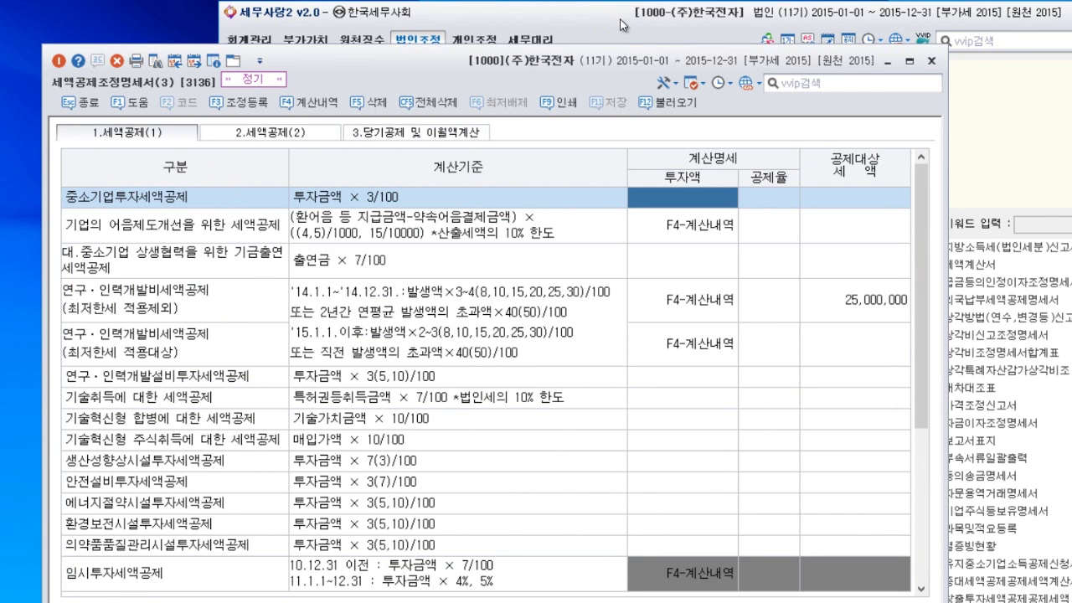
Open the 일반연구및인력개발비명세서 from the main screen, check its 공제세액 sheet including the 최저한세 설정, and close the form
click(417, 40)
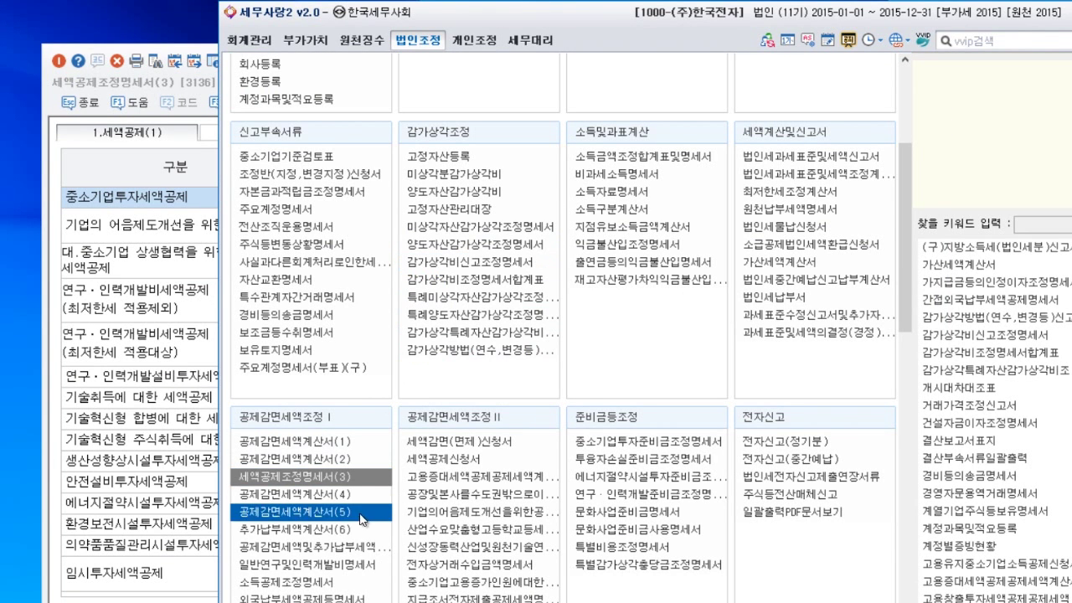
click(357, 567)
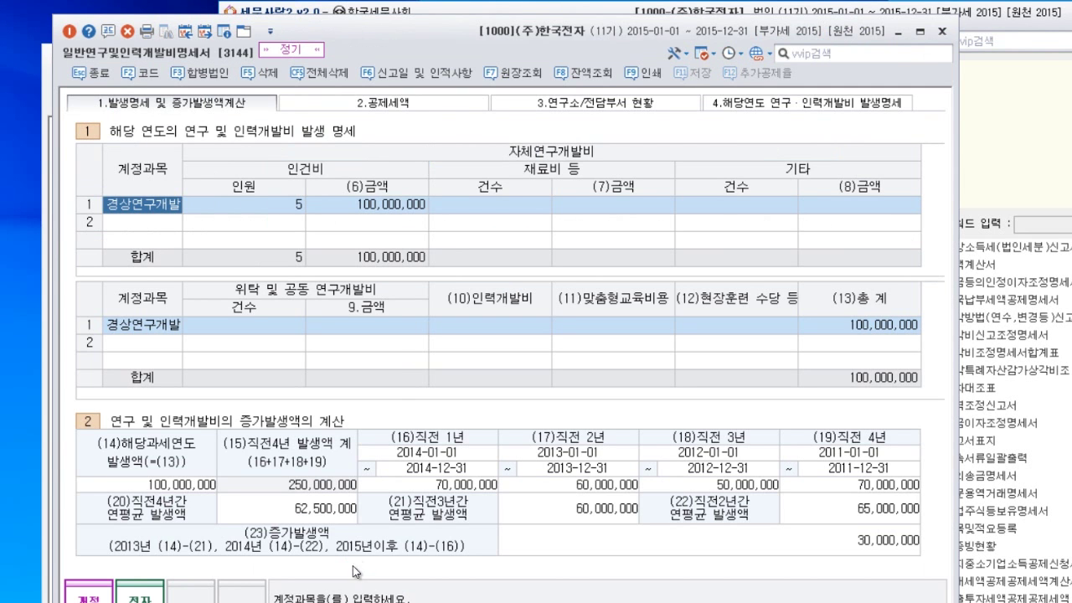
click(418, 101)
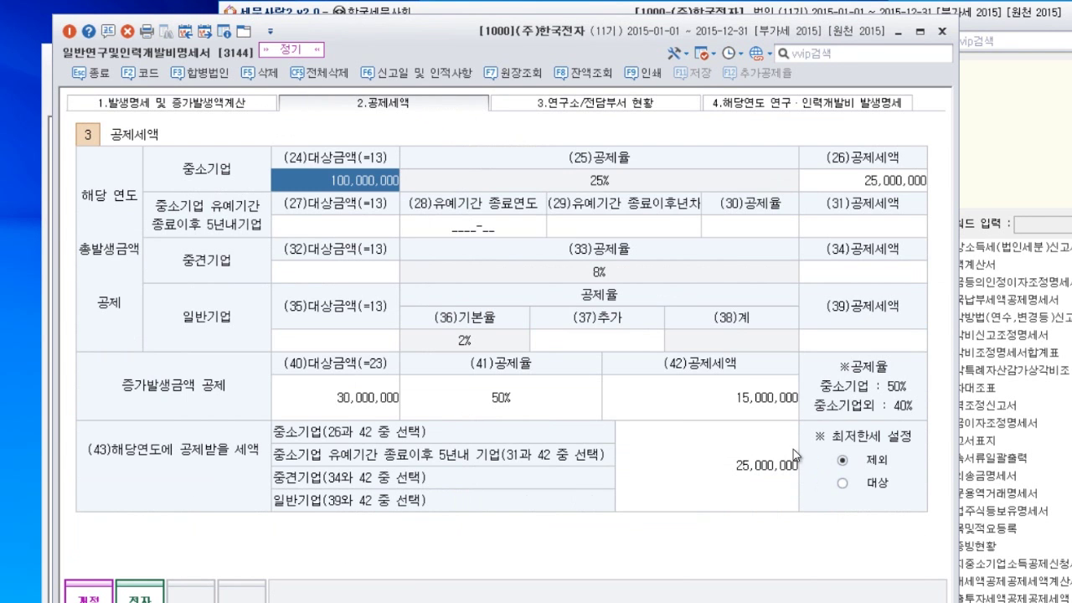
click(942, 31)
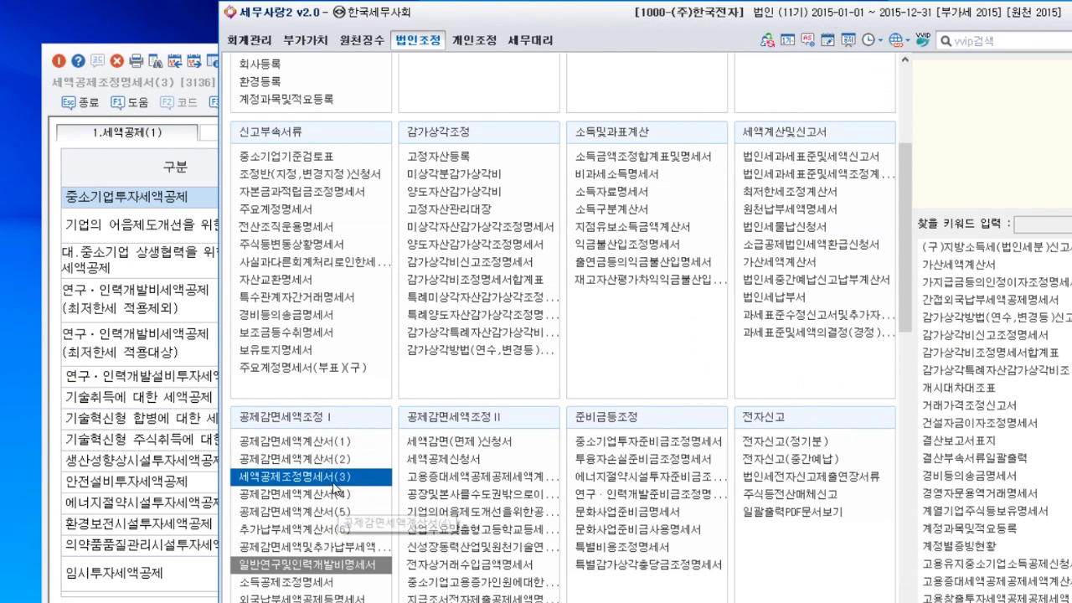
Check the ④최저한세적용 감면배제금액 column in the 공제감면세액계산서(2), and close it along with the 세액공제조정명세서(3)
click(311, 460)
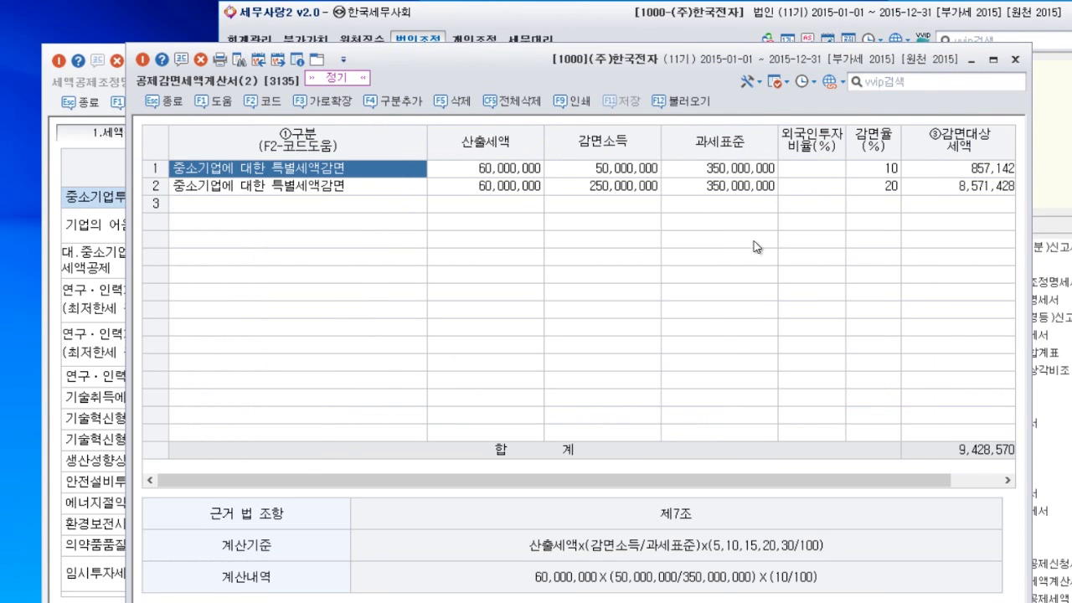
drag(645, 482, 812, 473)
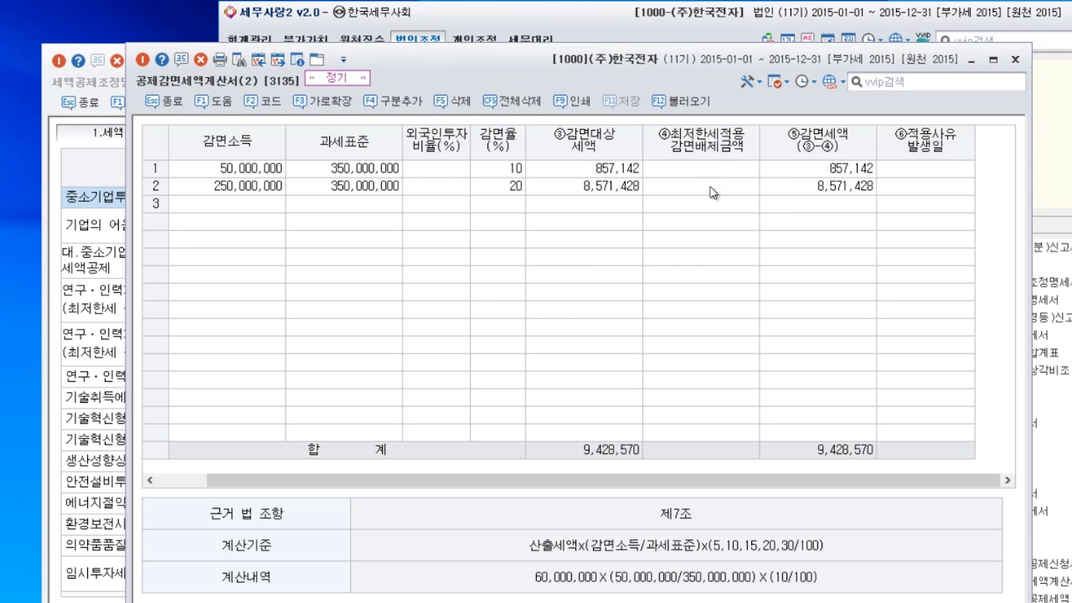
click(1014, 59)
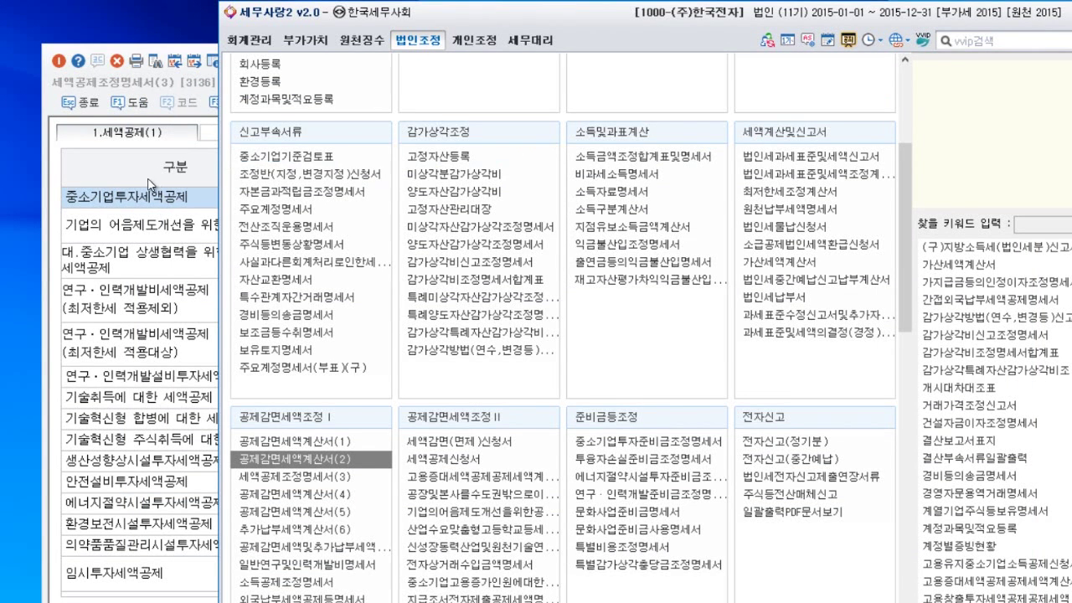
click(154, 187)
click(938, 60)
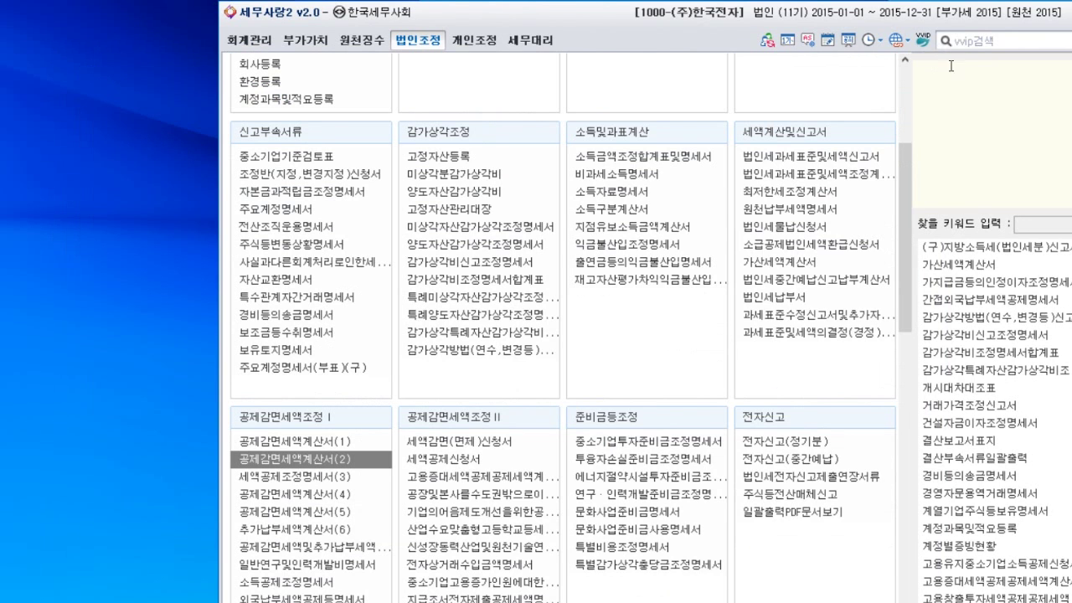
Open the 최저한세조정계산서, reload the marked data from the linked forms, and close it
click(789, 191)
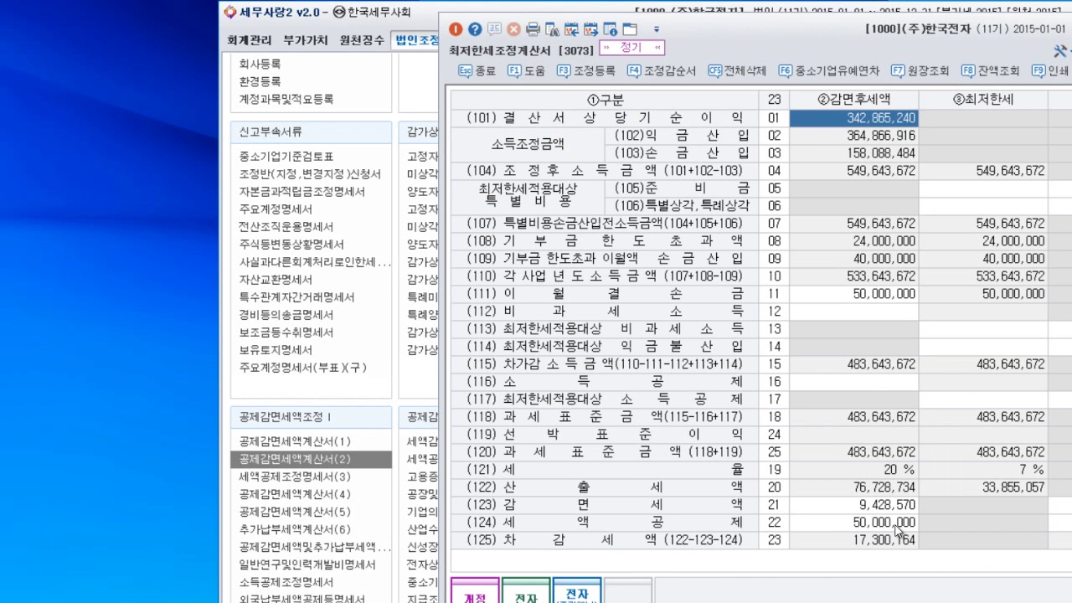
key(F12)
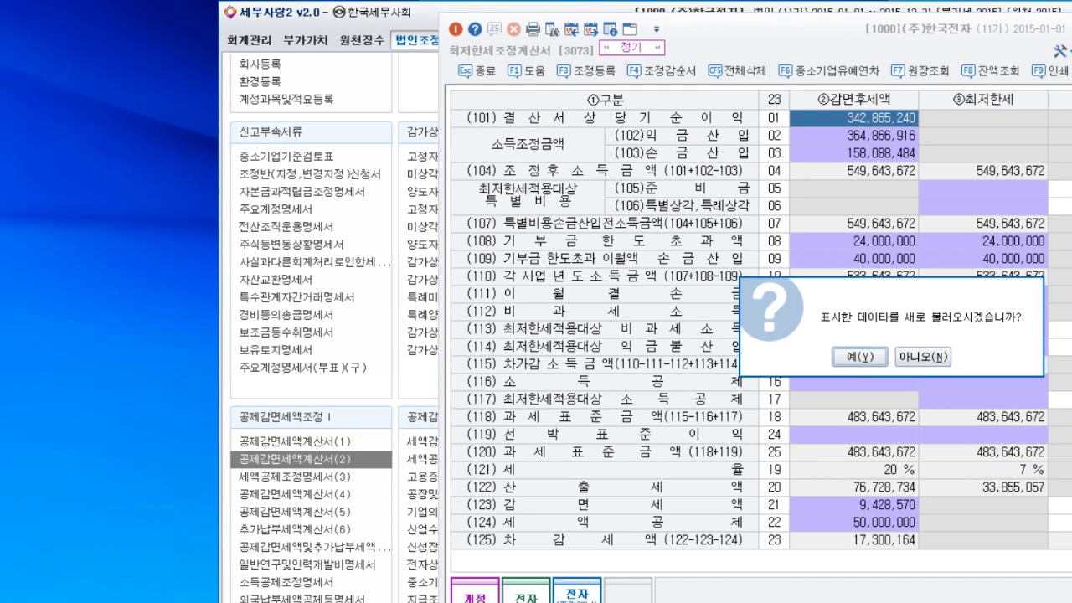
click(860, 358)
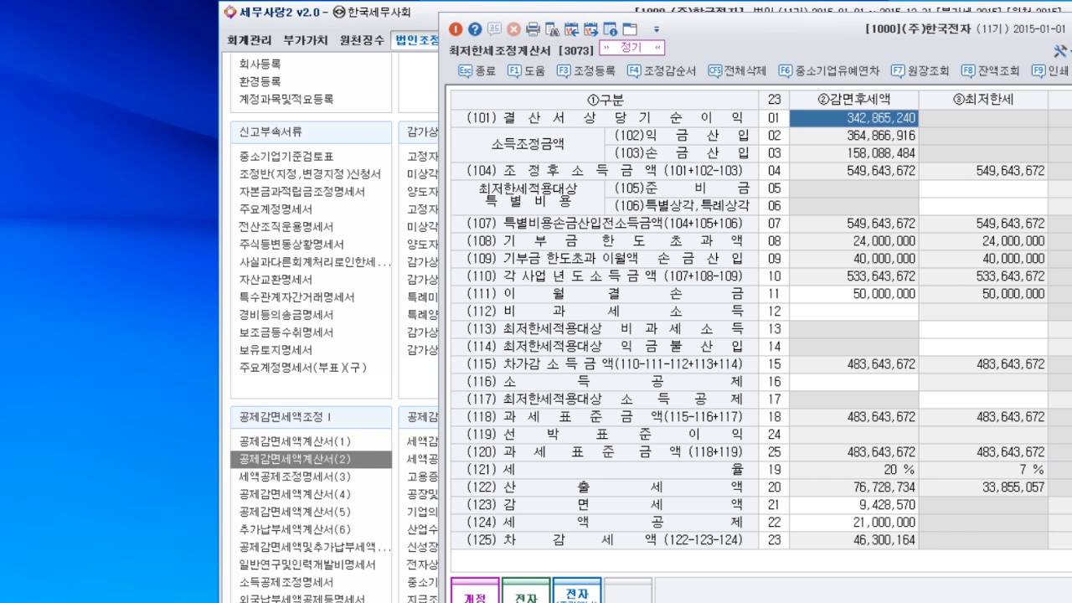
key(Escape)
click(848, 372)
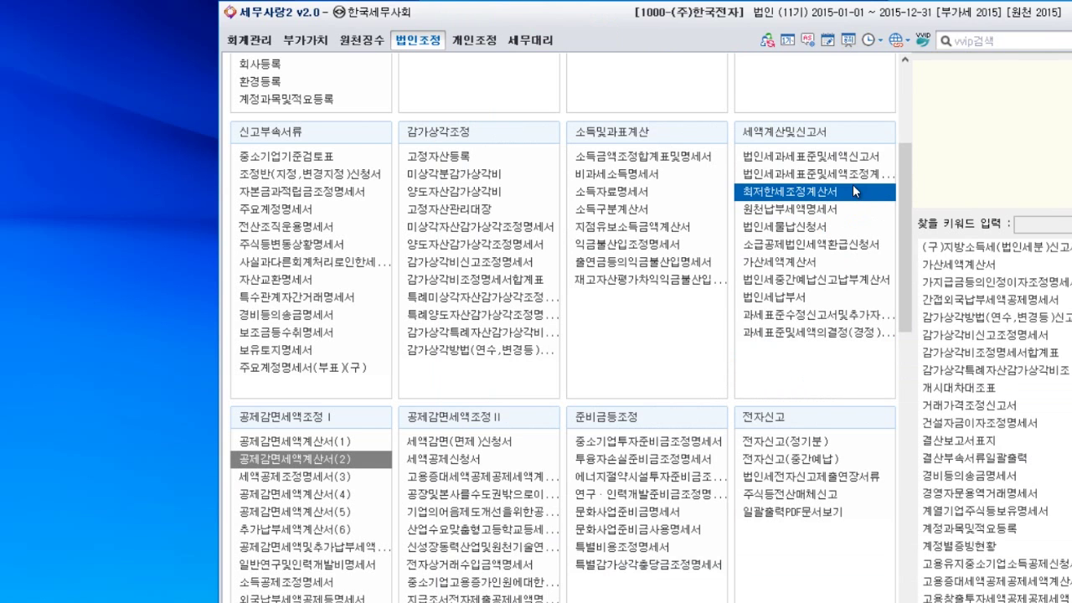
Open the 법인세과세표준및세액조정계산서 and load its figures afresh from the linked forms
click(821, 176)
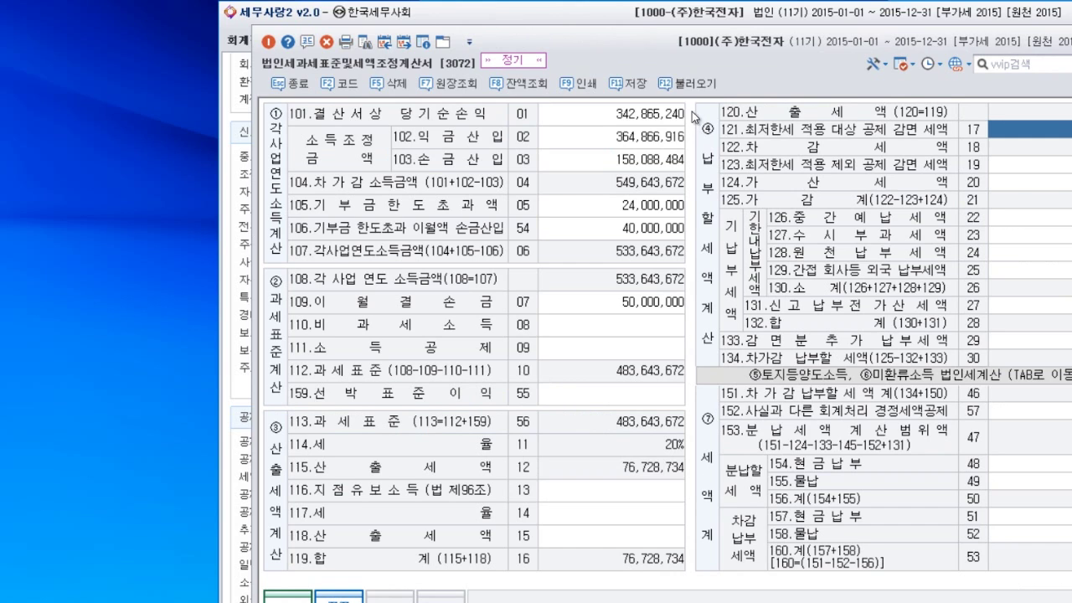
click(688, 85)
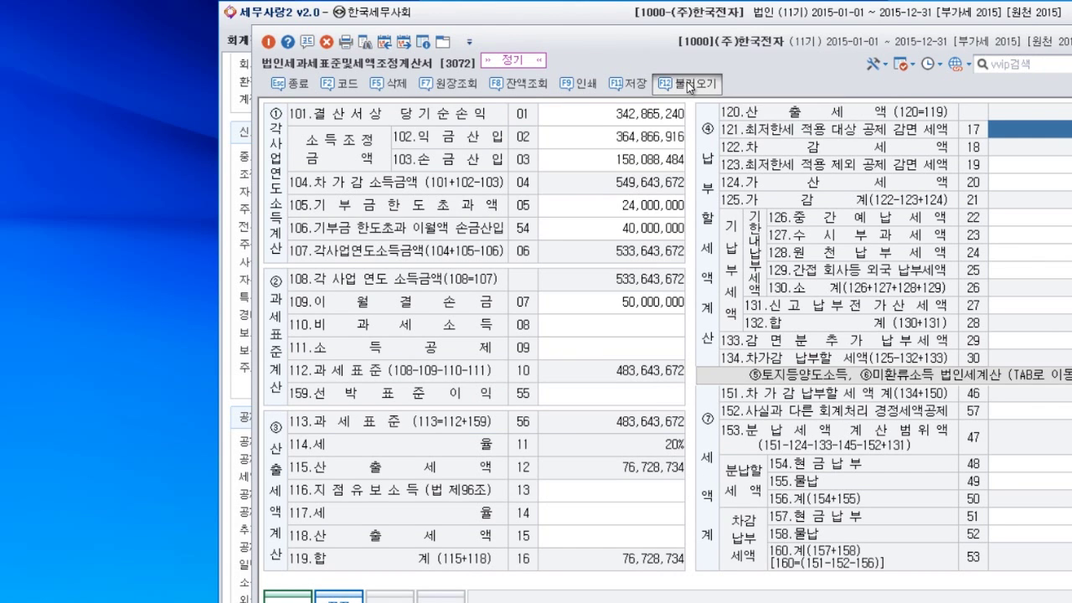
click(659, 370)
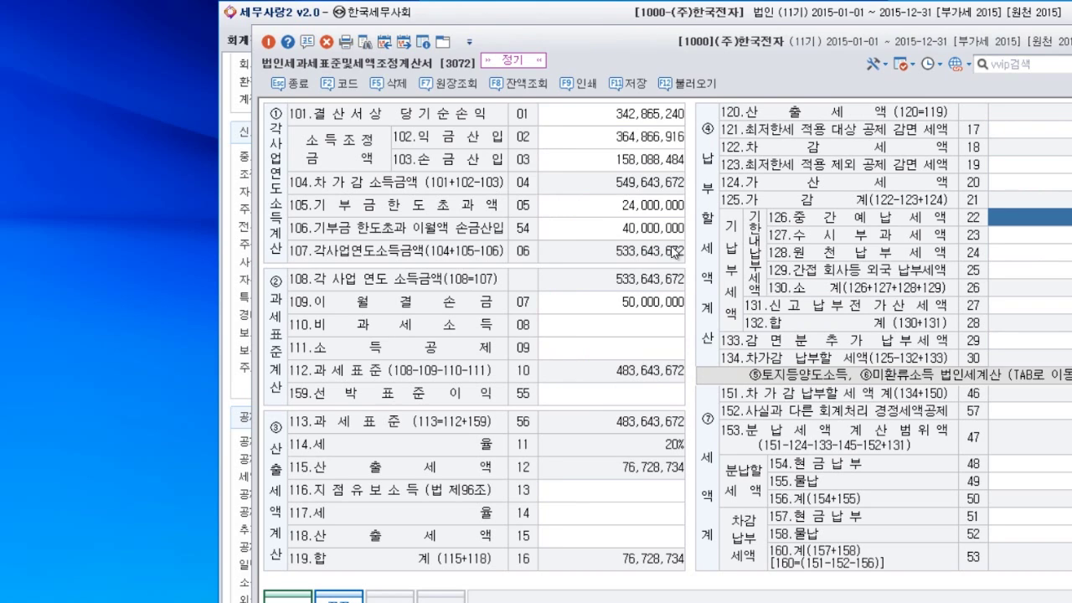
Examine the 당기순손익, 중간예납세액, 현금납부 and 이월결손금 rows of the 법인세과세표준및세액조정계산서, and close the form
click(598, 118)
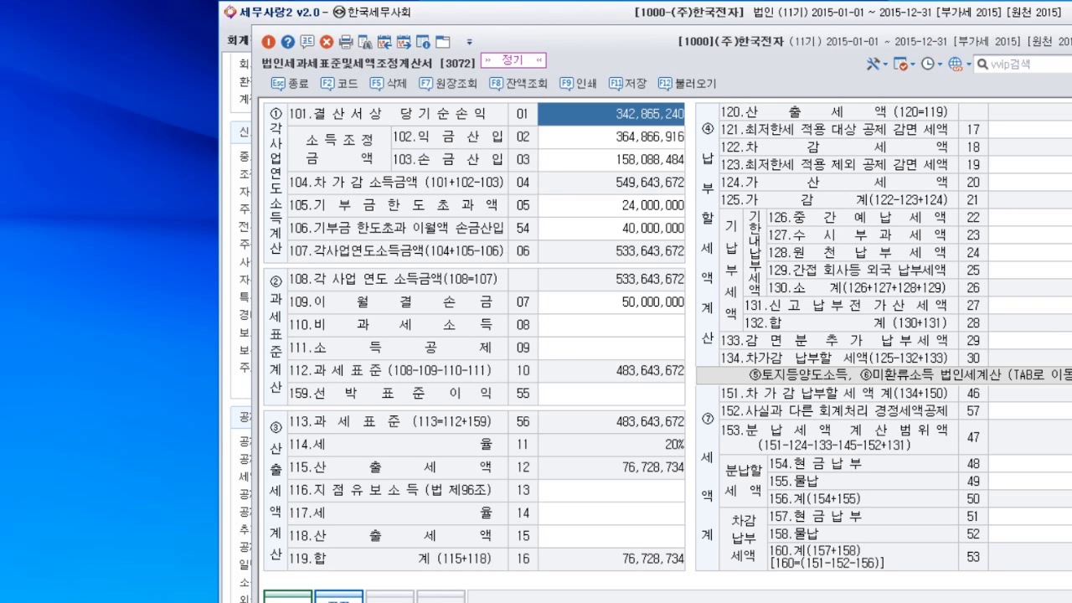
click(1038, 217)
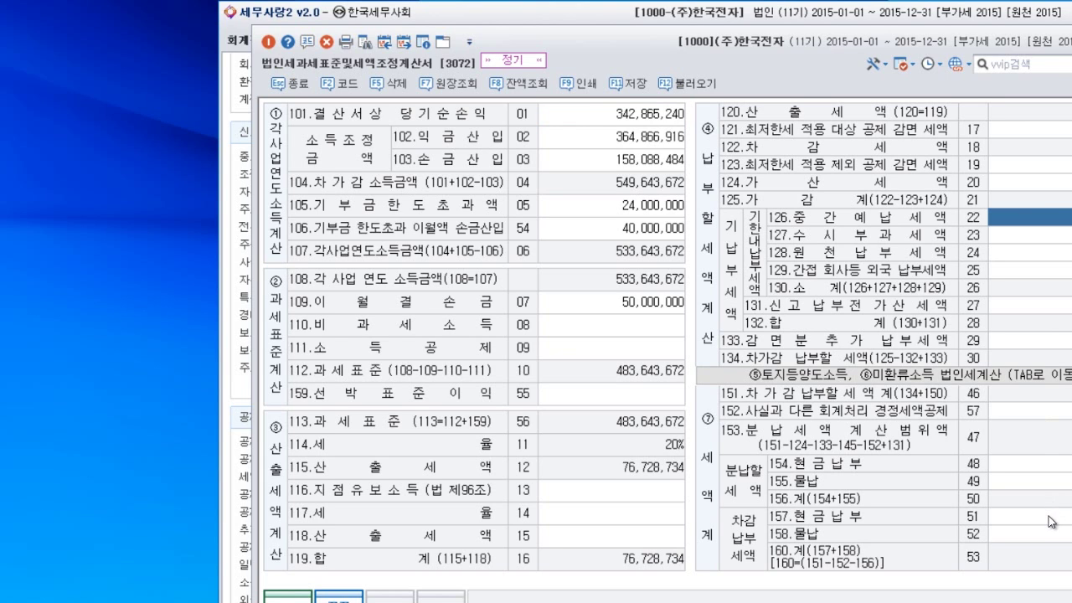
click(1051, 473)
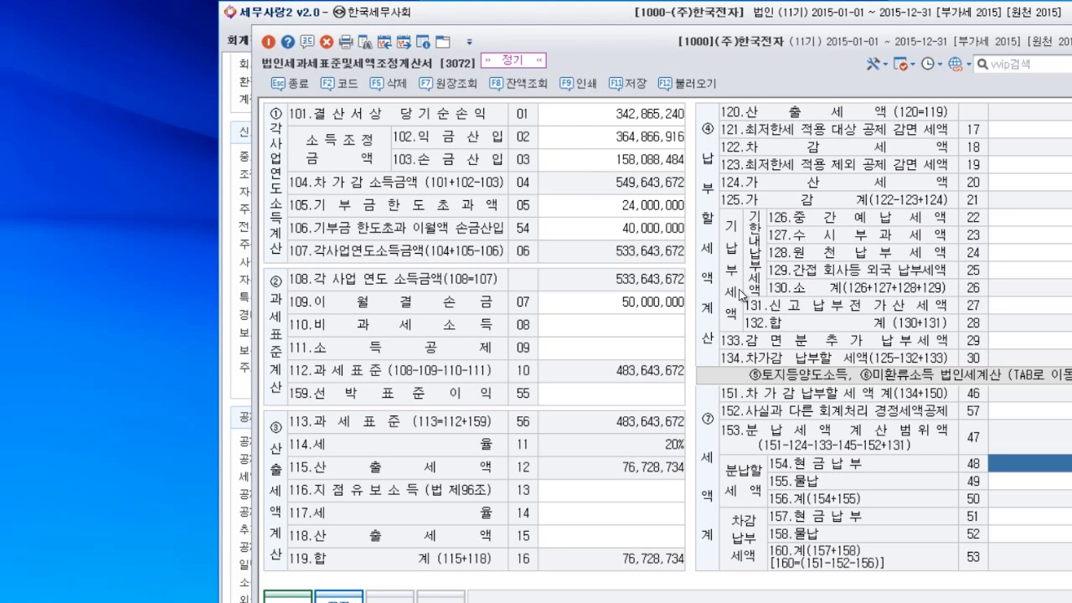
click(672, 310)
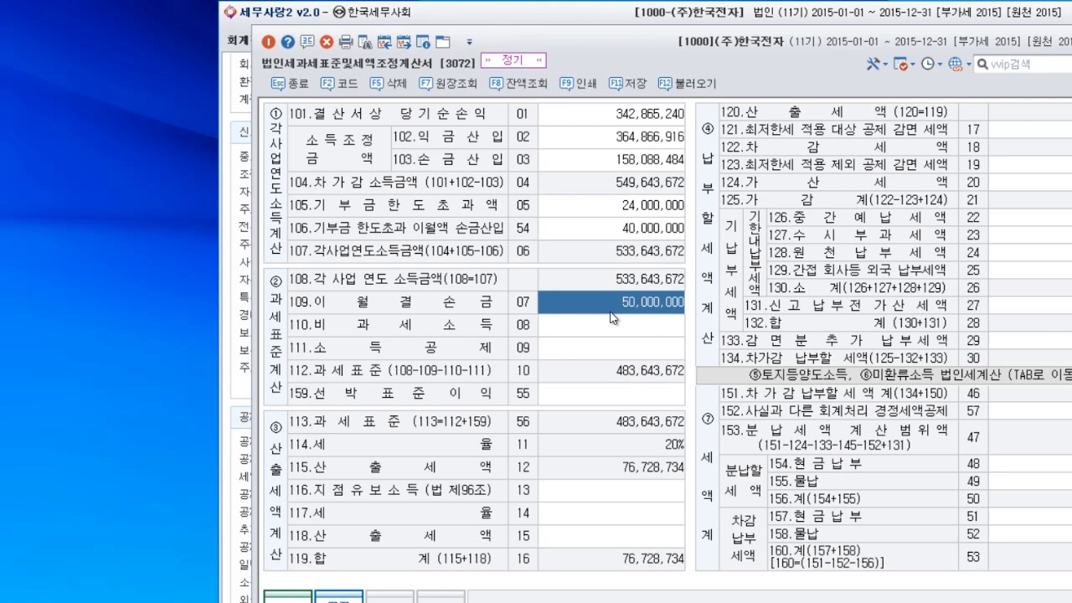
key(Escape)
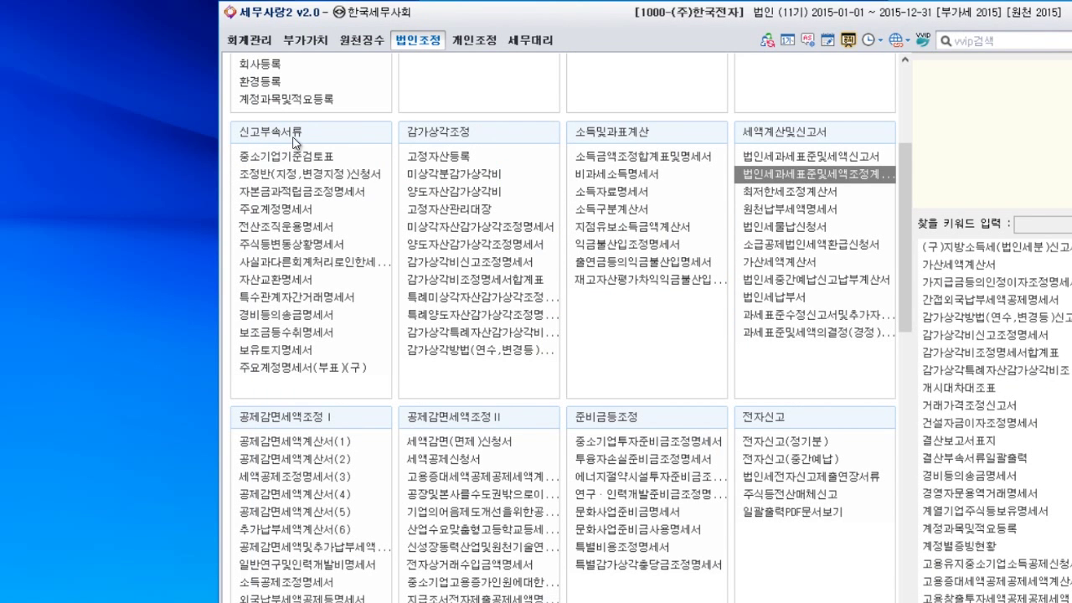
Open the 자본금과적립금조정명세서 and go through its (을), (갑) and 이월결손금 sheets
click(292, 196)
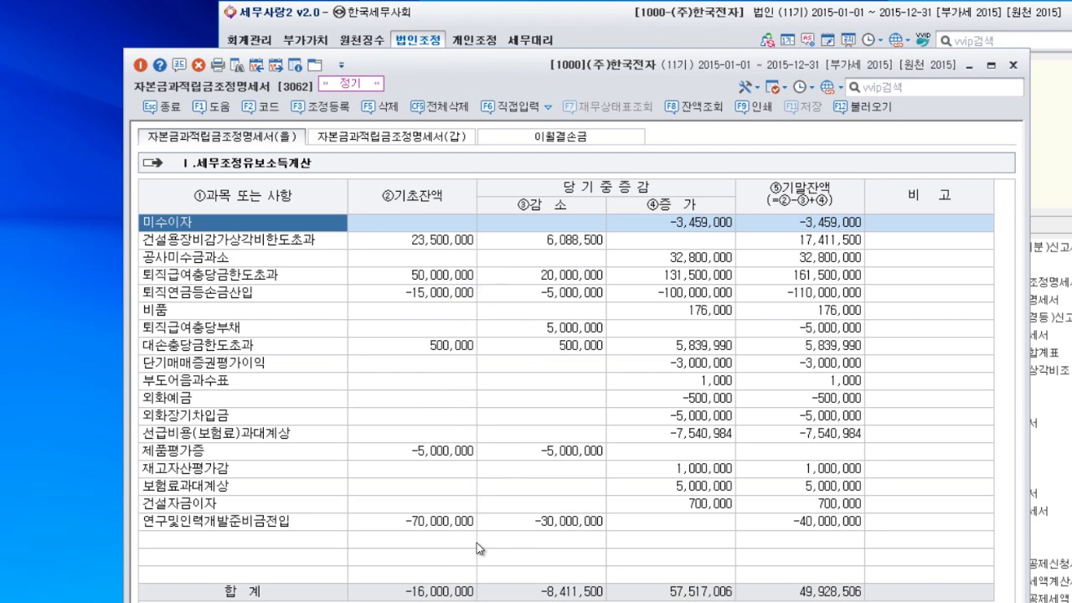
click(419, 136)
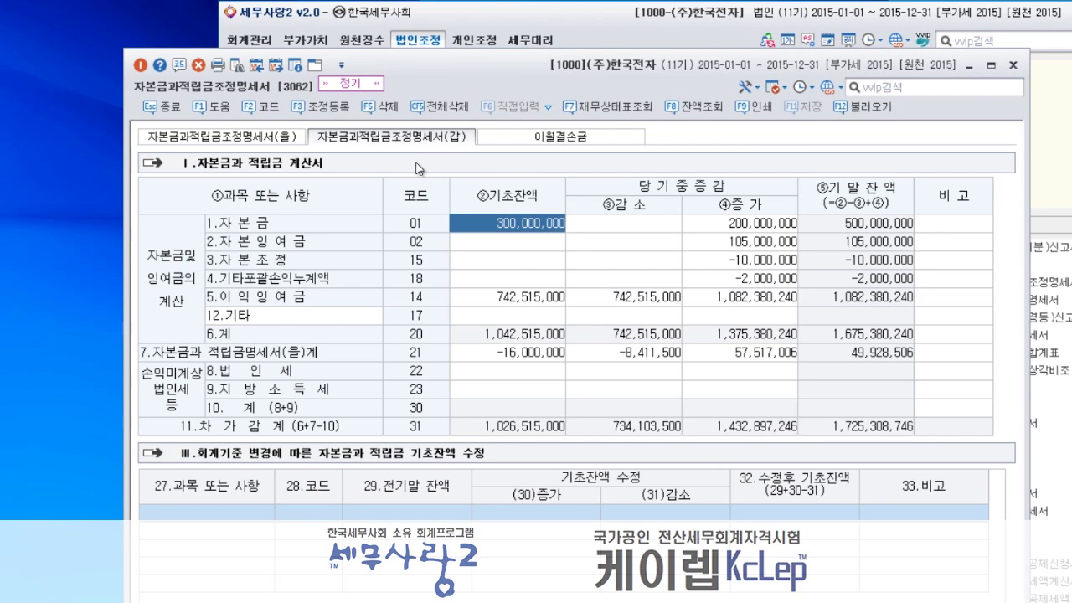
click(591, 139)
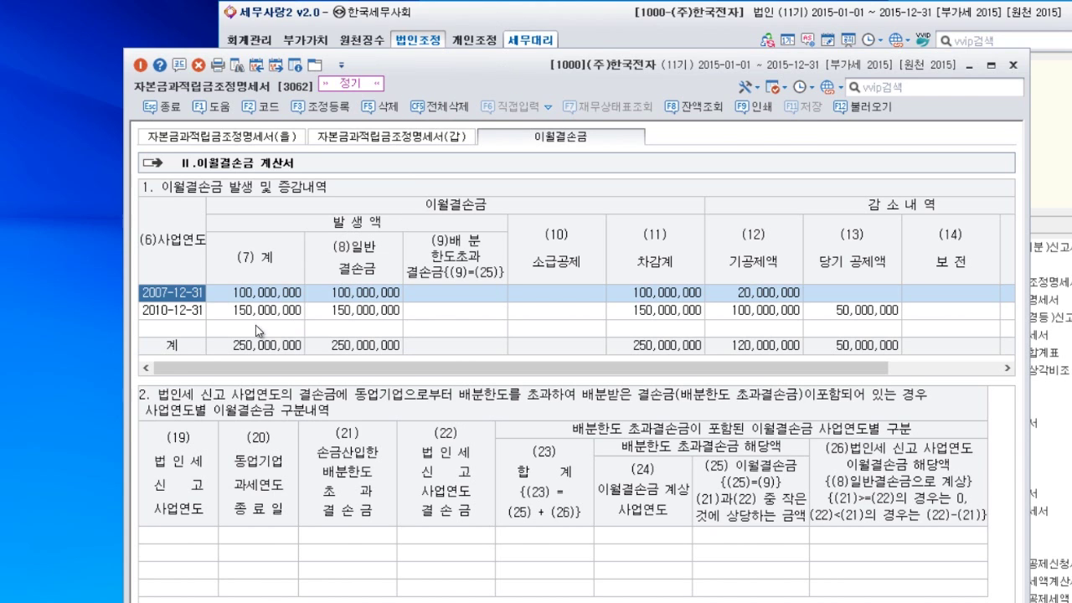
Examine the 이월결손금 rows for 2007-12-31 and 2010-12-31, from 일반결손금 and 기공제액 through the 잔액 columns
click(371, 293)
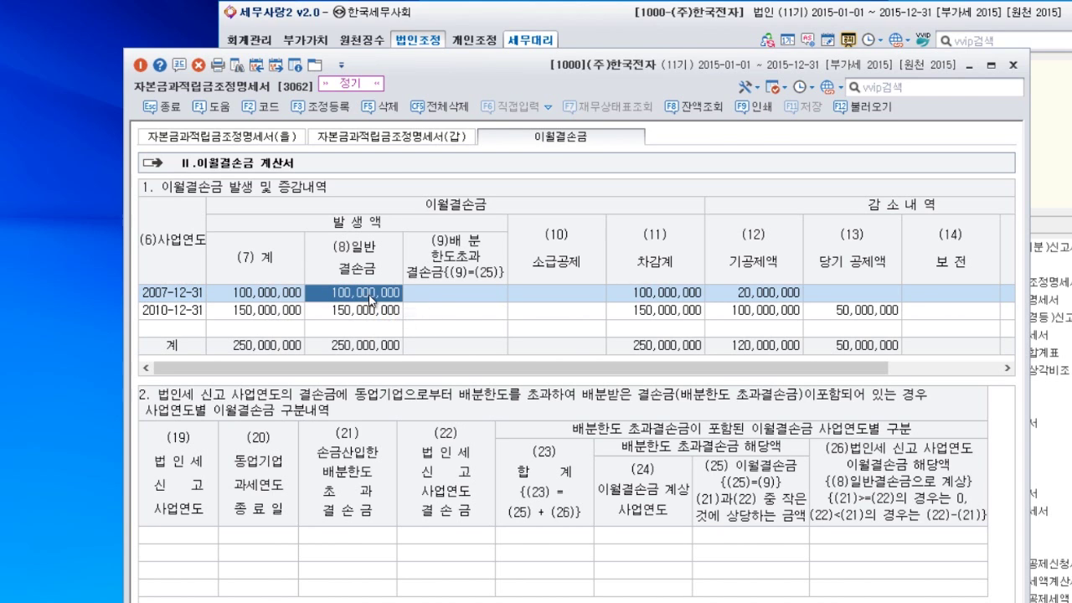
click(775, 293)
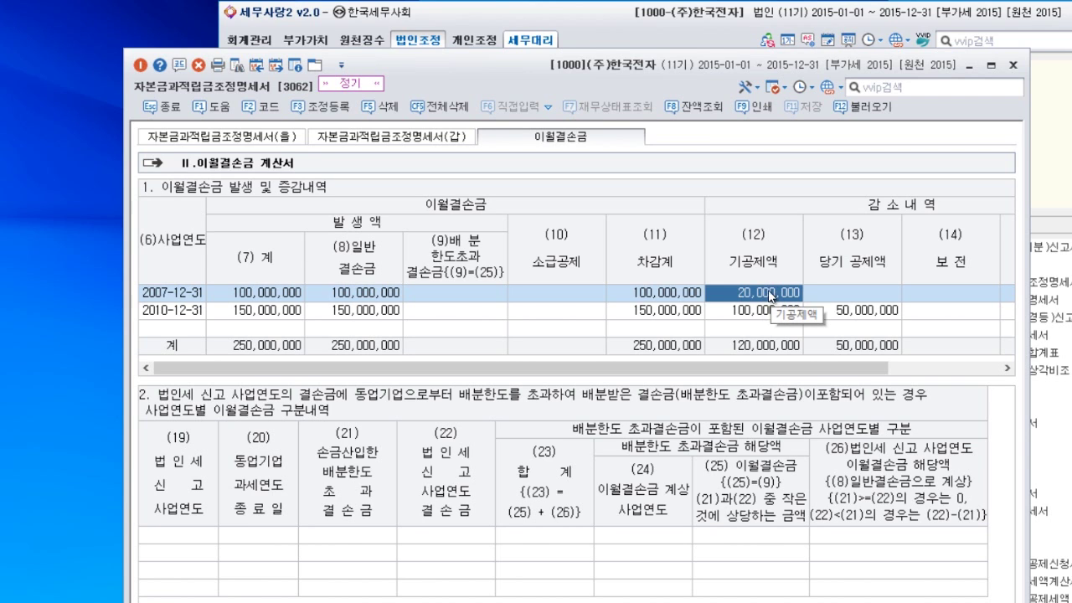
click(173, 311)
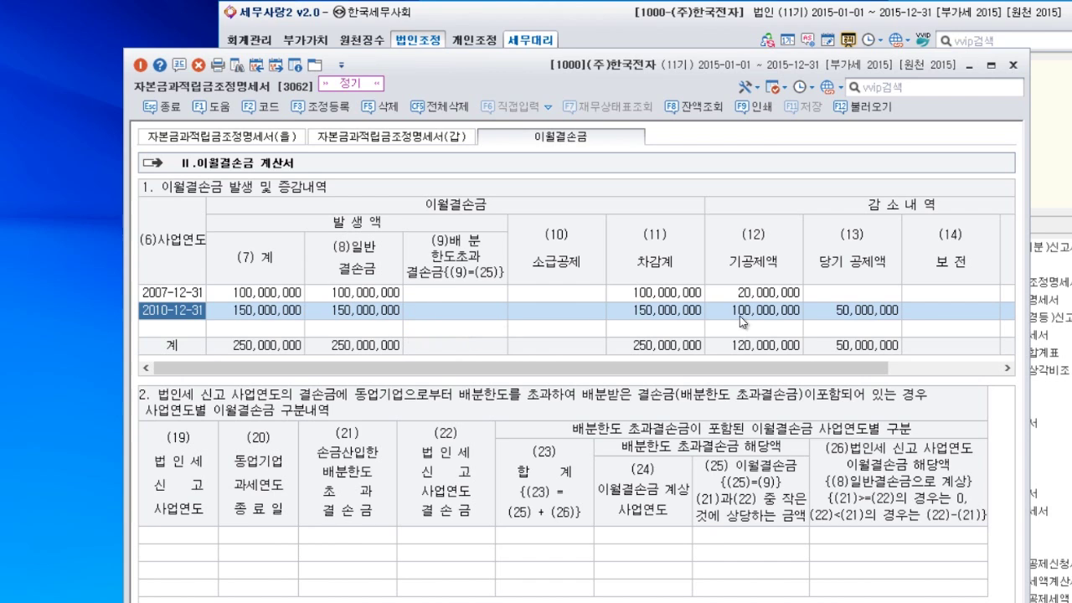
click(754, 313)
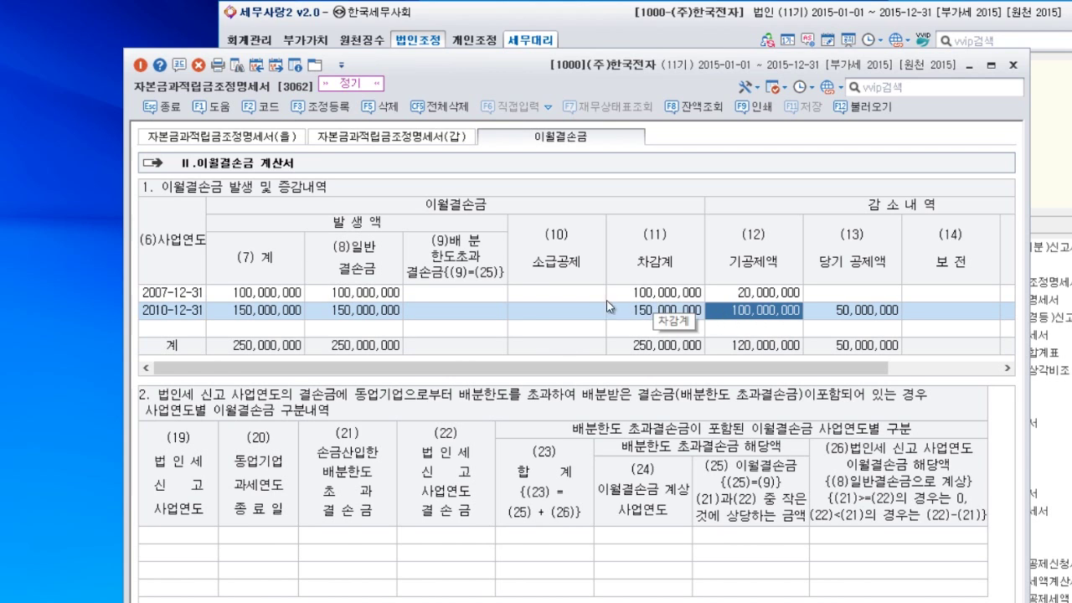
click(664, 294)
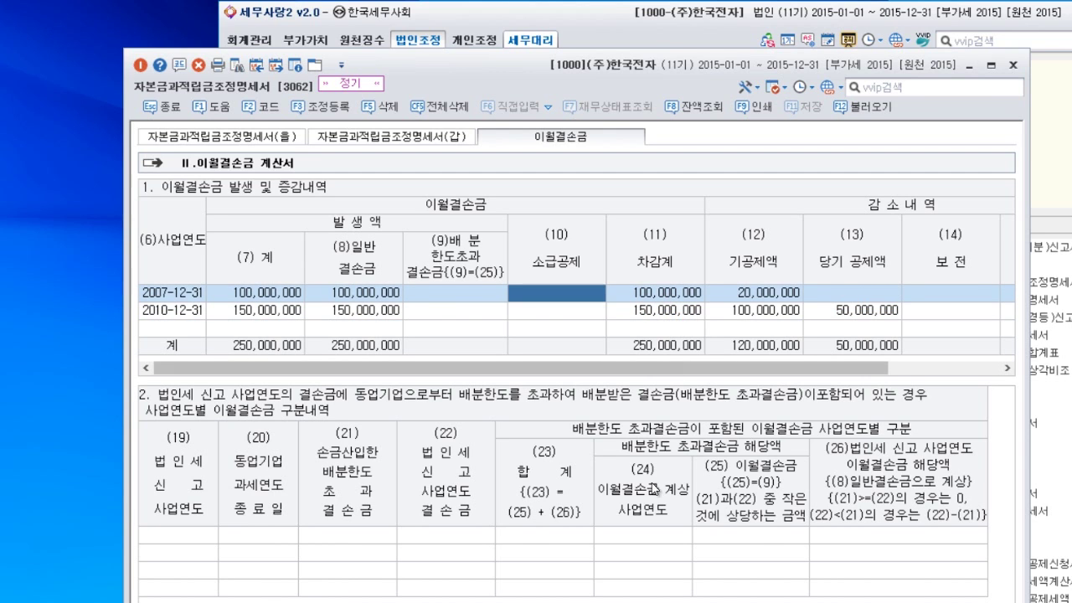
drag(613, 374, 762, 350)
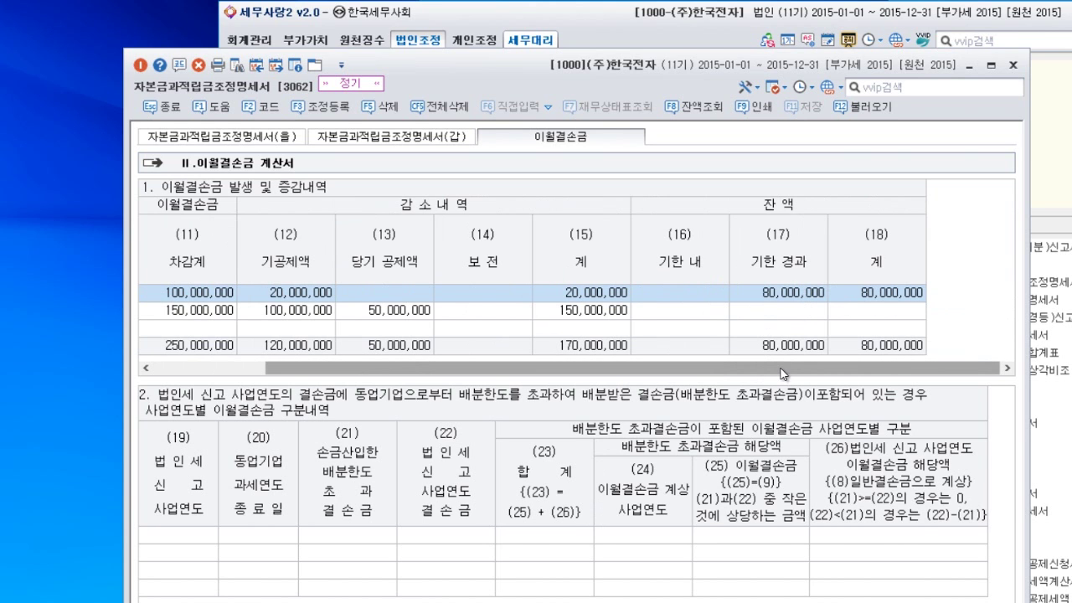
Examine the 2010-12-31 row's 소급공제 and 당기 공제액 on the 이월결손금 sheet and compare them with row 109.이월결손금 of the 법인세과세표준및세액조정계산서
drag(784, 375, 680, 379)
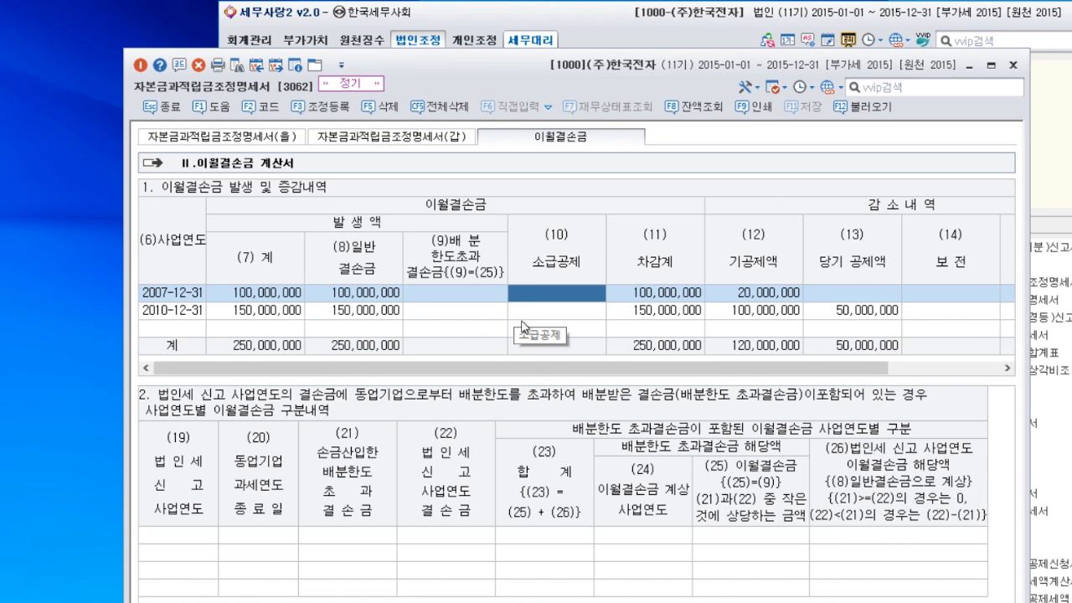
drag(538, 368, 590, 378)
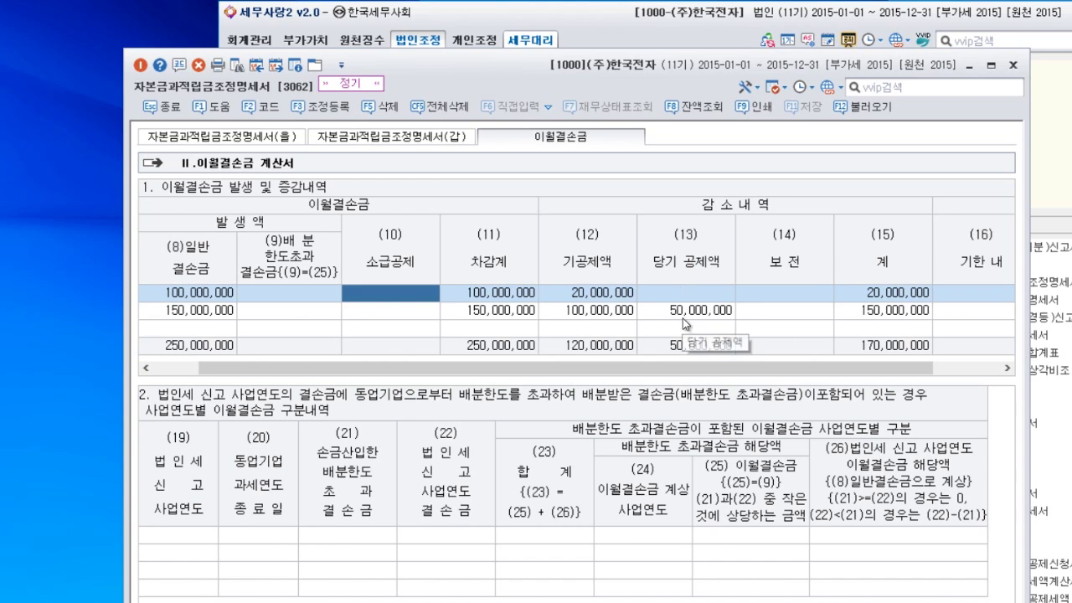
click(690, 315)
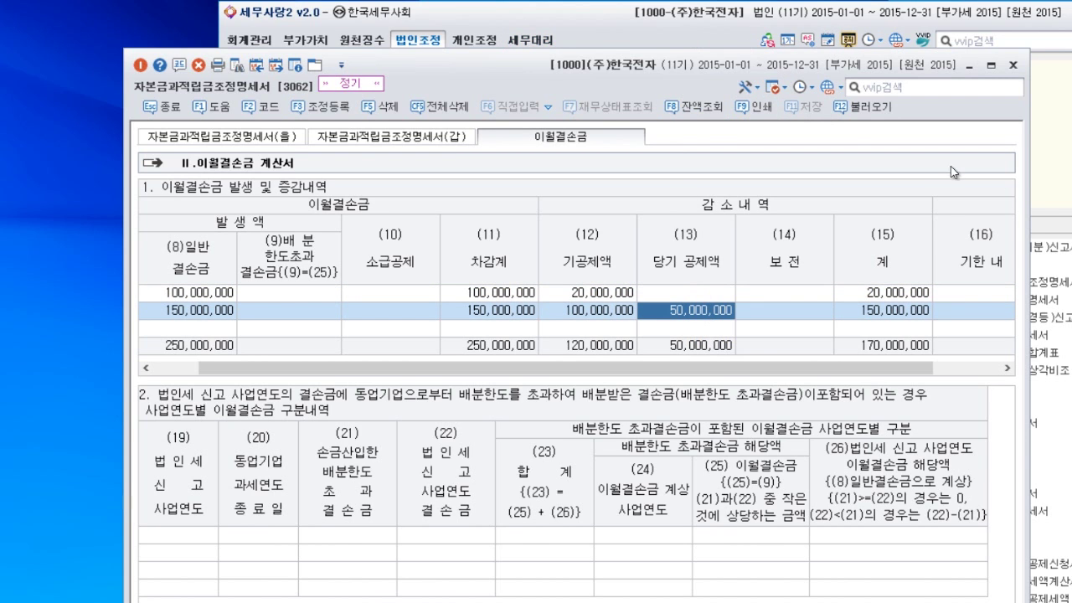
click(849, 39)
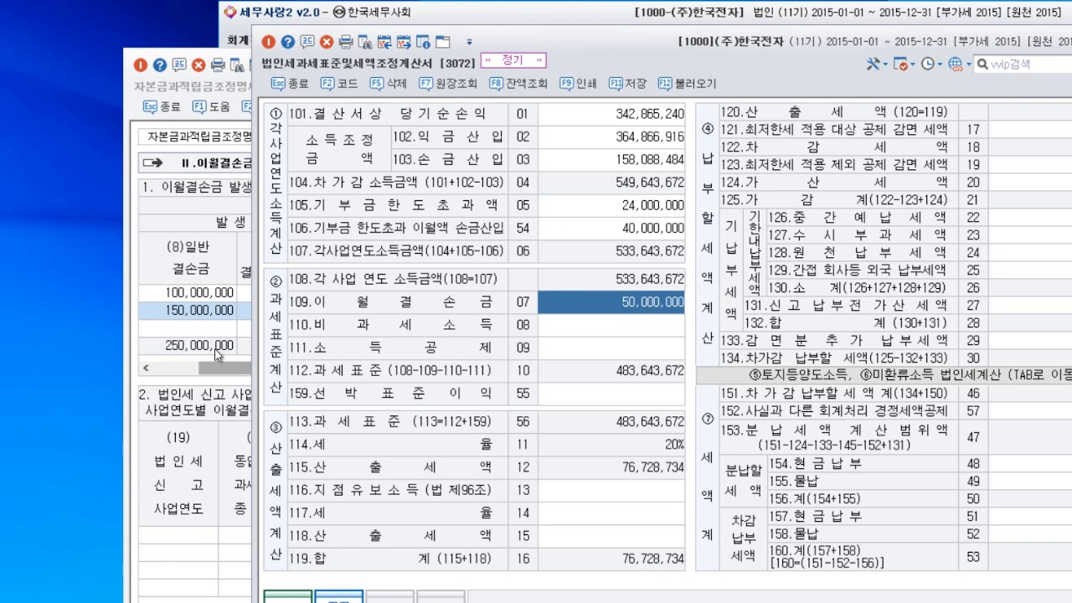
click(133, 373)
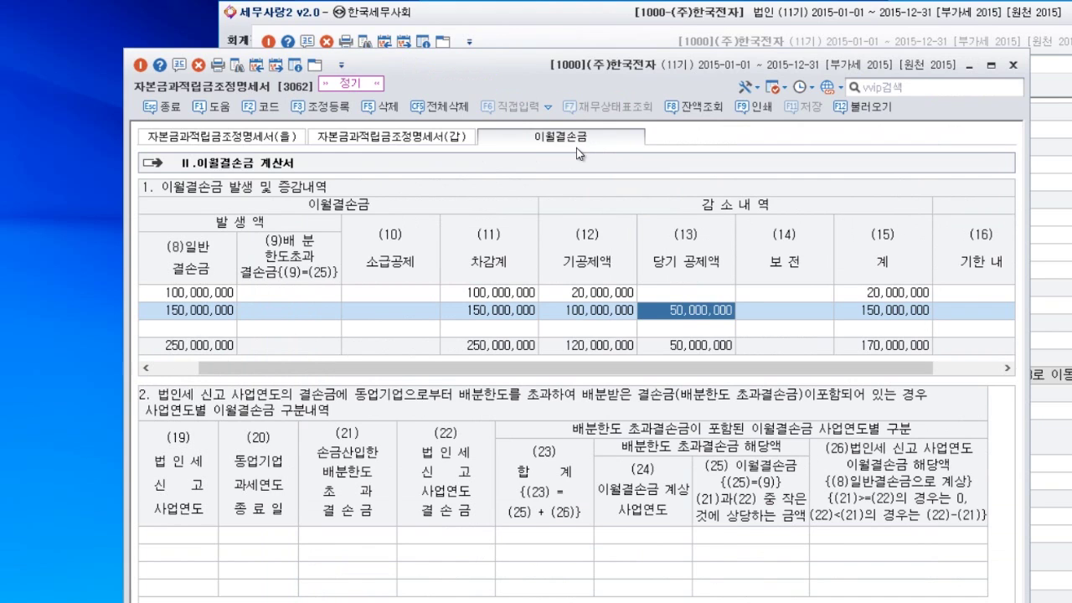
Clear the 당기 공제액 of the 2010-12-31 row and try to load the 법인세과세표준및세액조정계산서 figures afresh
key(BackSpace)
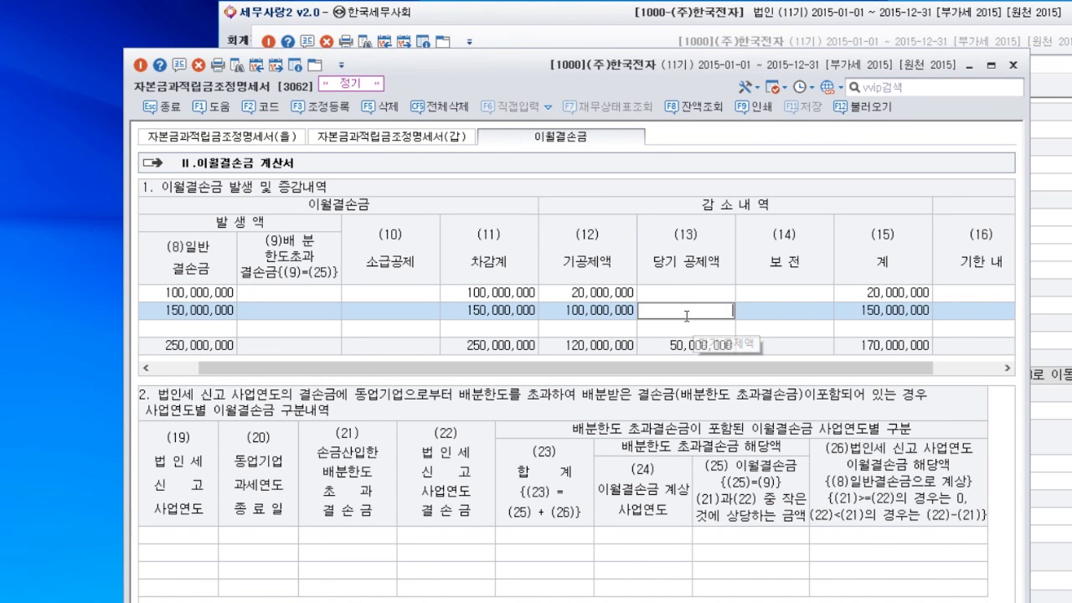
key(Return)
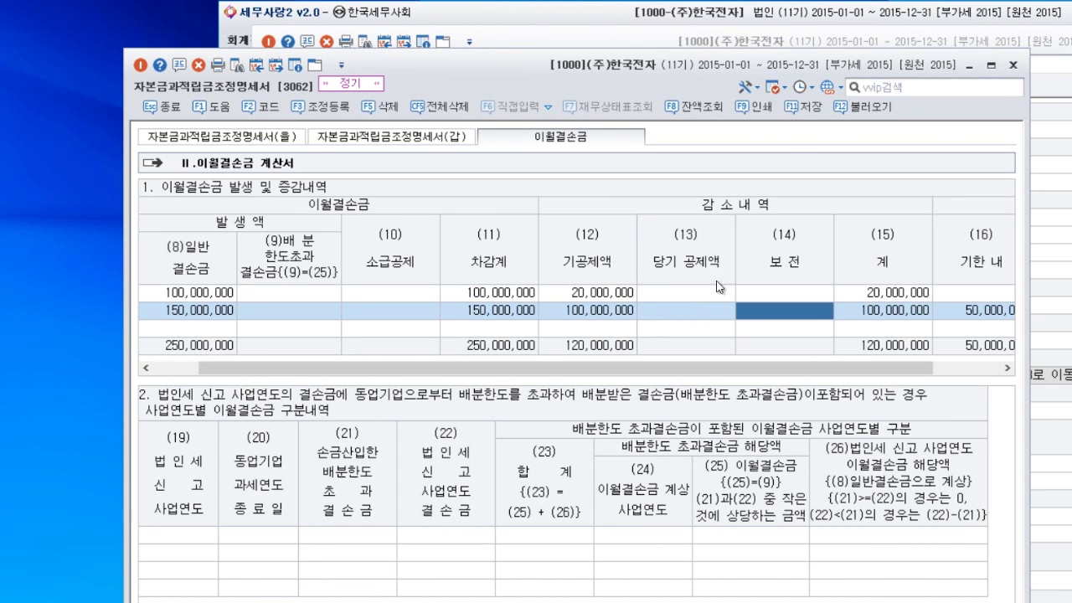
click(1047, 117)
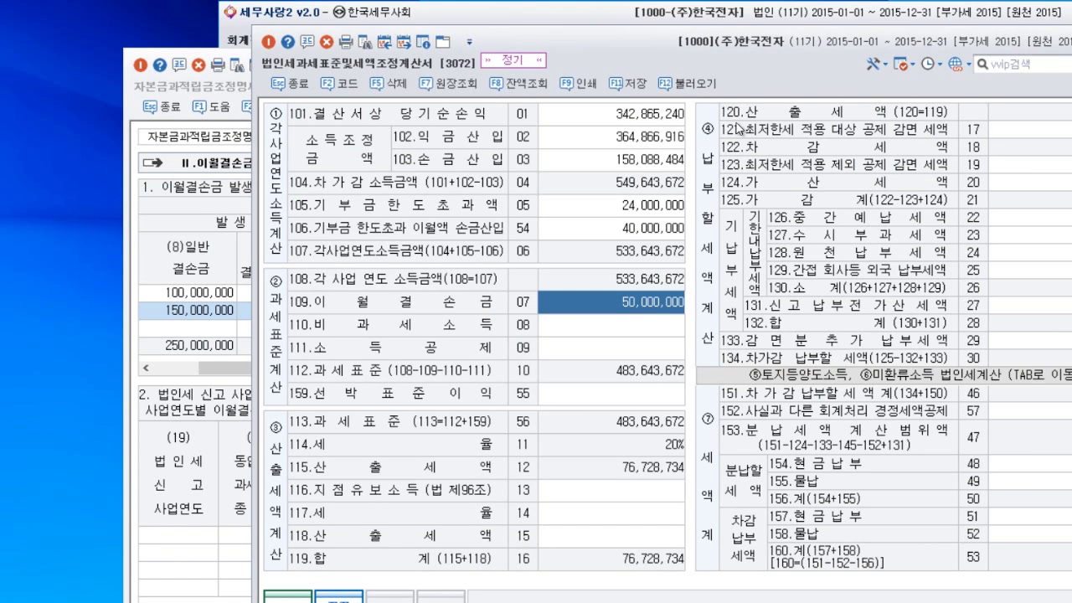
click(686, 84)
click(672, 369)
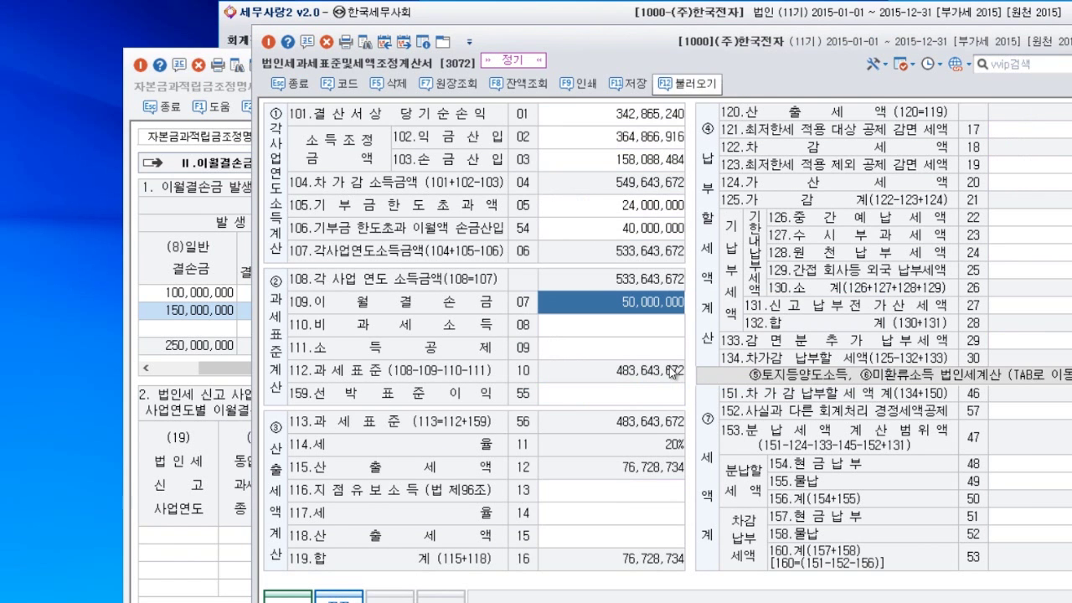
Save the 이월결손금 sheet and load the 법인세과세표준및세액조정계산서 figures afresh from the linked forms
click(167, 270)
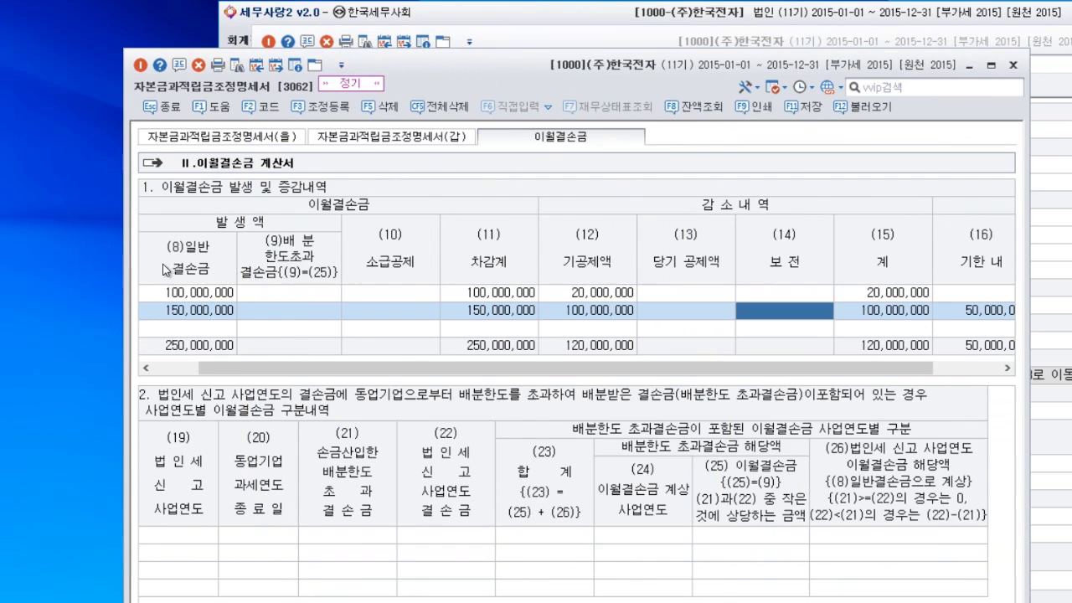
click(806, 107)
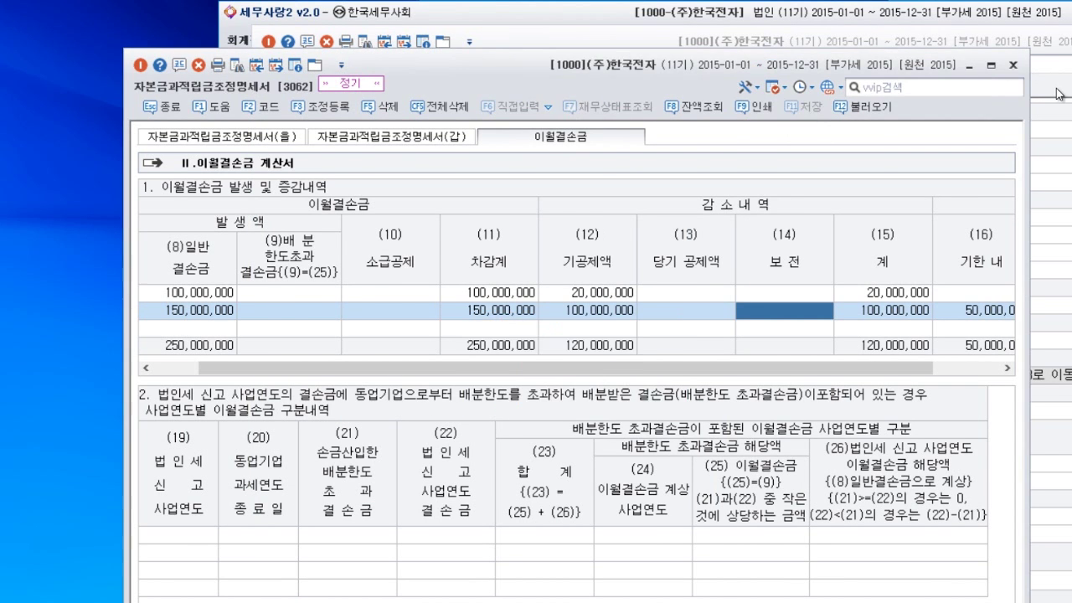
click(1039, 94)
click(706, 86)
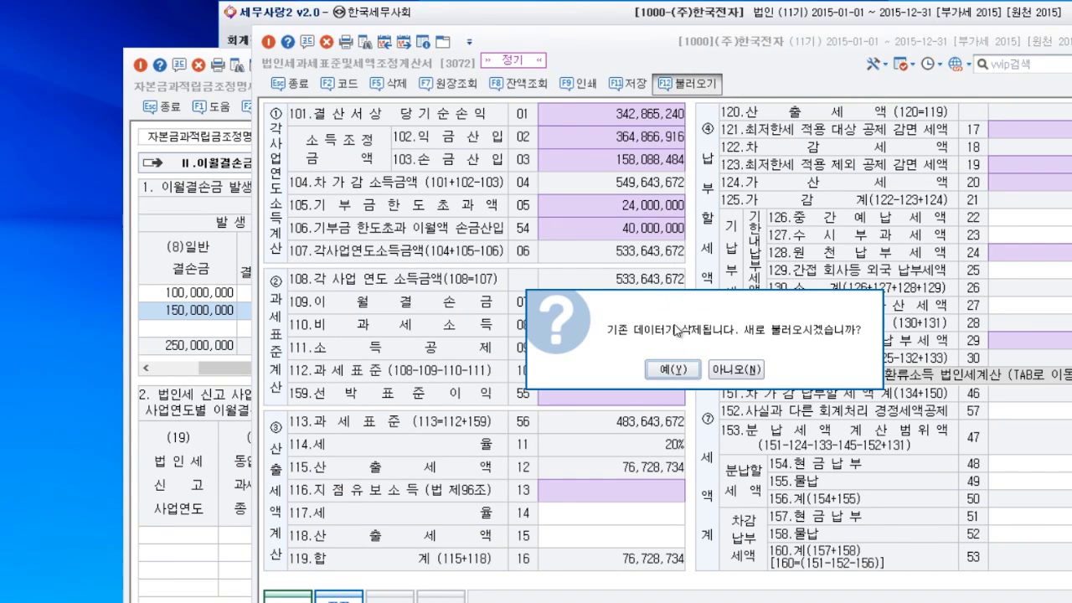
click(620, 369)
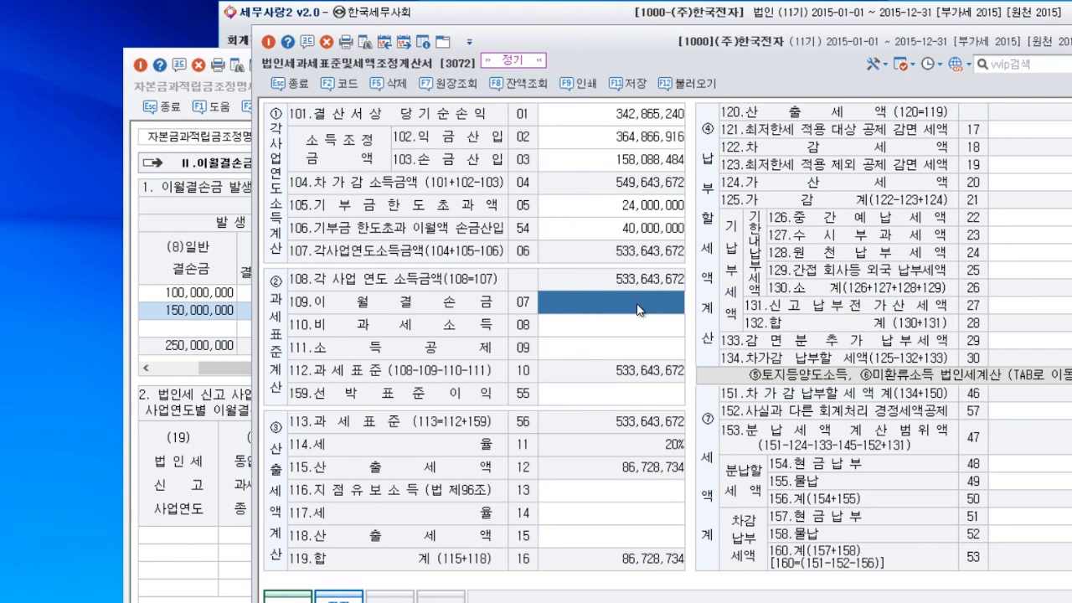
Enter 50,000,000 in row 109.이월결손금 of the 법인세과세표준및세액조정계산서 and as the 2010-12-31 row's 당기 공제액 on the 이월결손금 sheet
text(50000000)
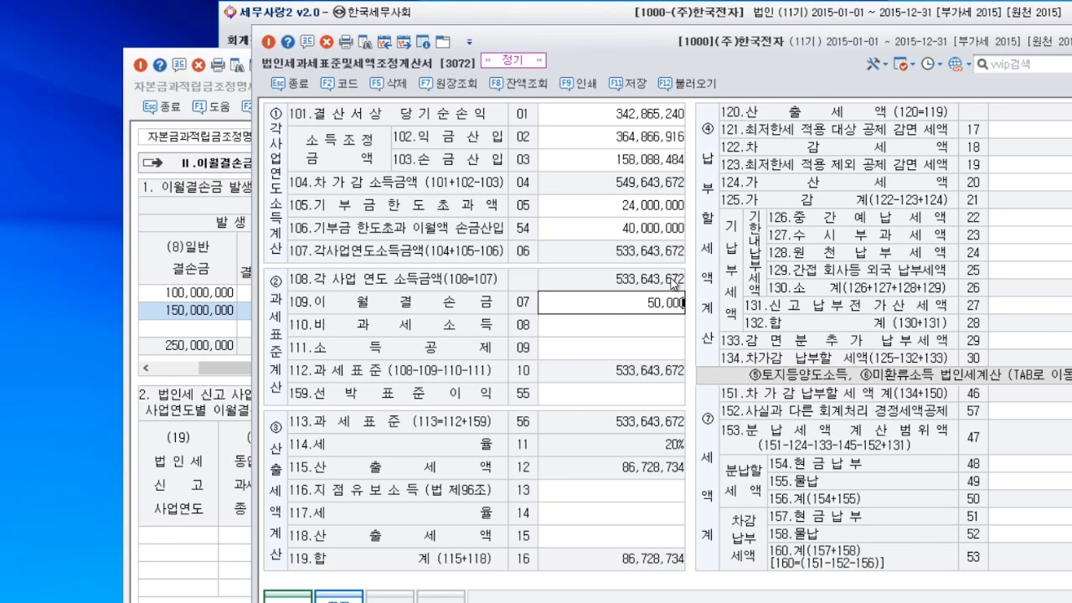
key(Return)
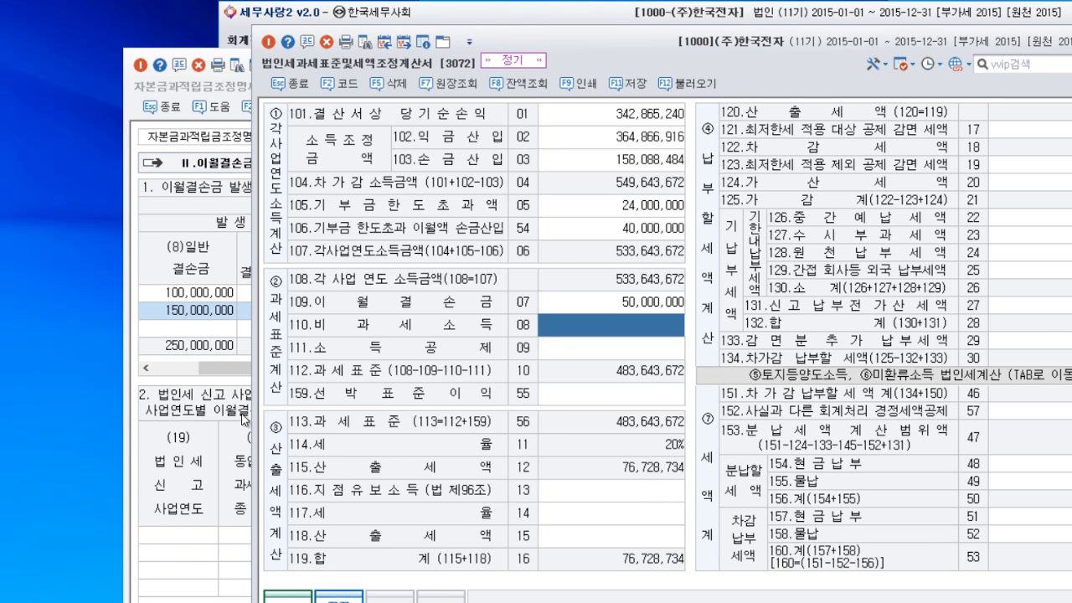
click(204, 422)
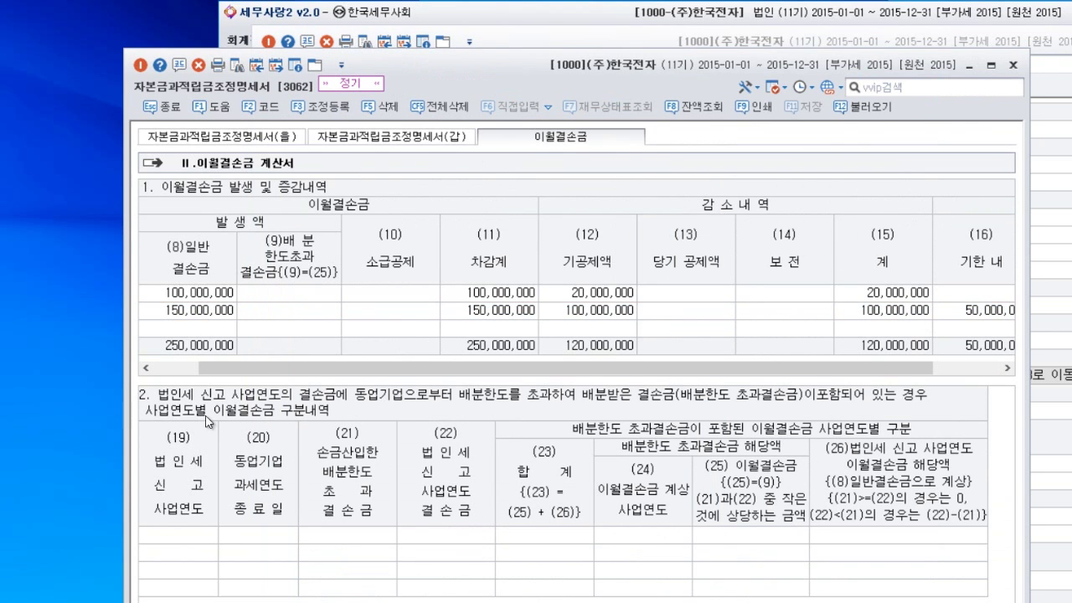
drag(771, 366, 838, 366)
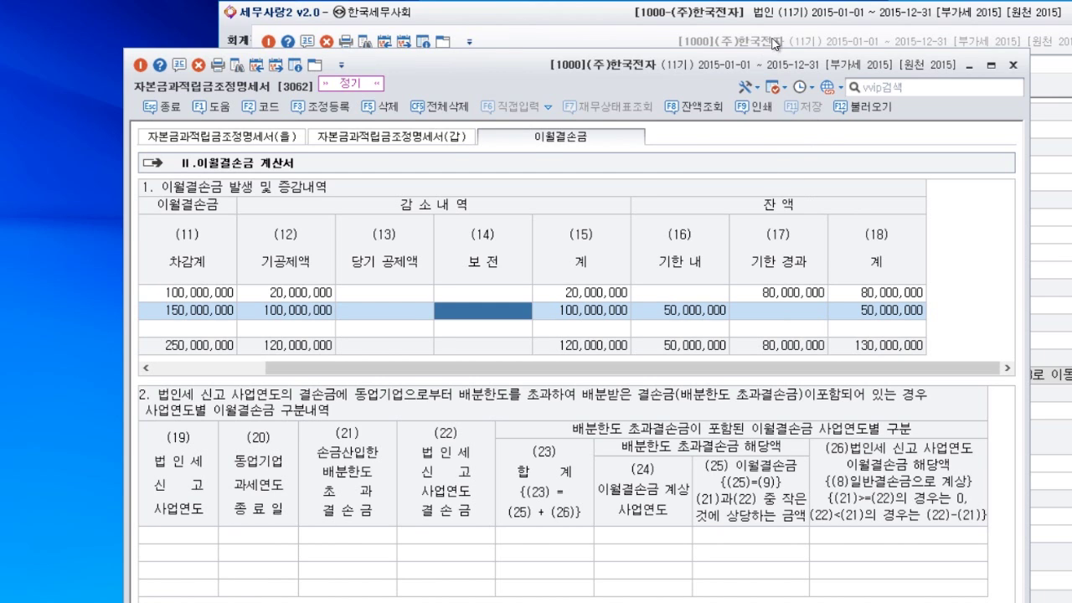
click(409, 311)
text(50,000,000)
key(Return)
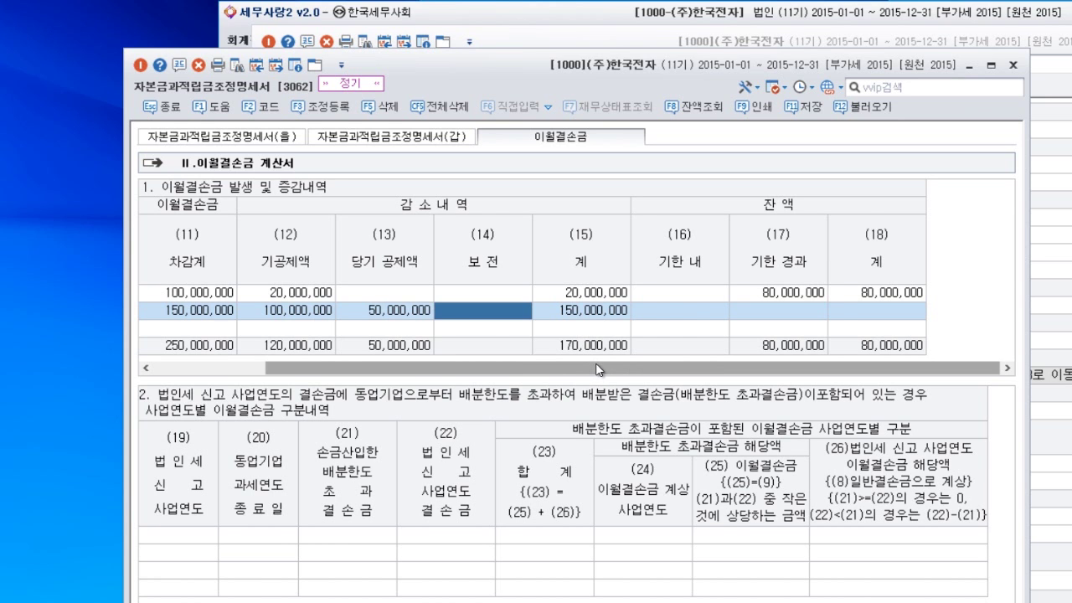
drag(599, 370, 484, 371)
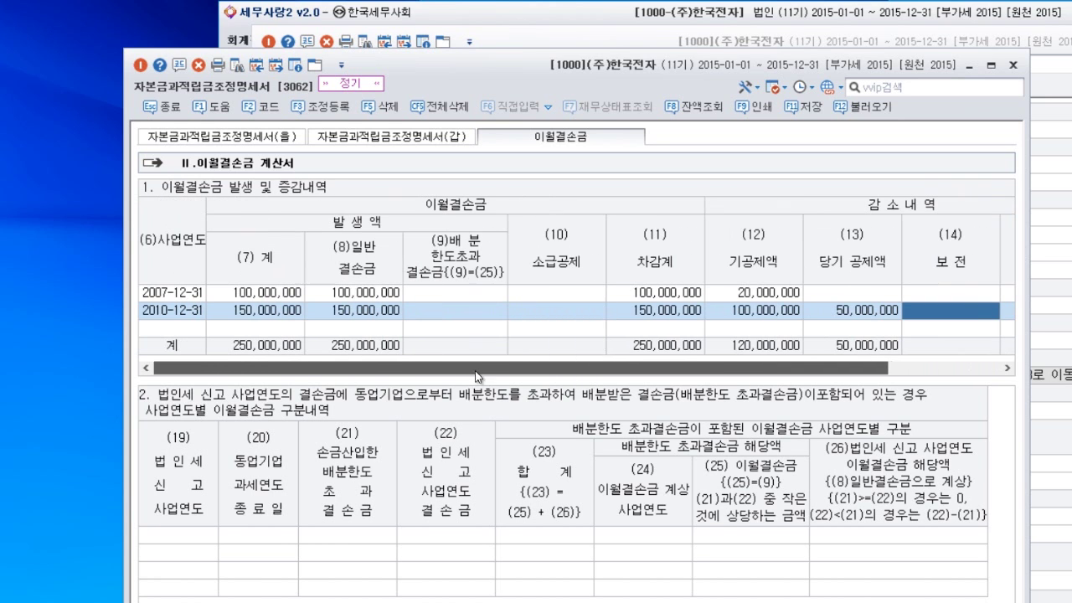
Close the 자본금과적립금조정명세서 and the 법인세과세표준및세액조정계산서, and open the 주식등변동상황명세서
click(1013, 65)
click(514, 408)
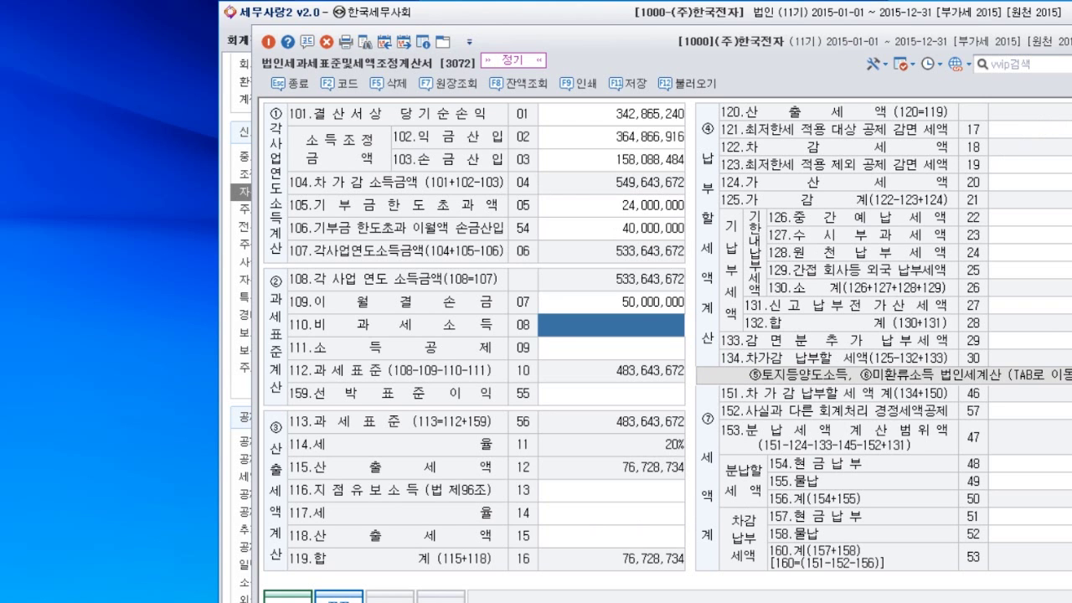
key(Escape)
click(641, 382)
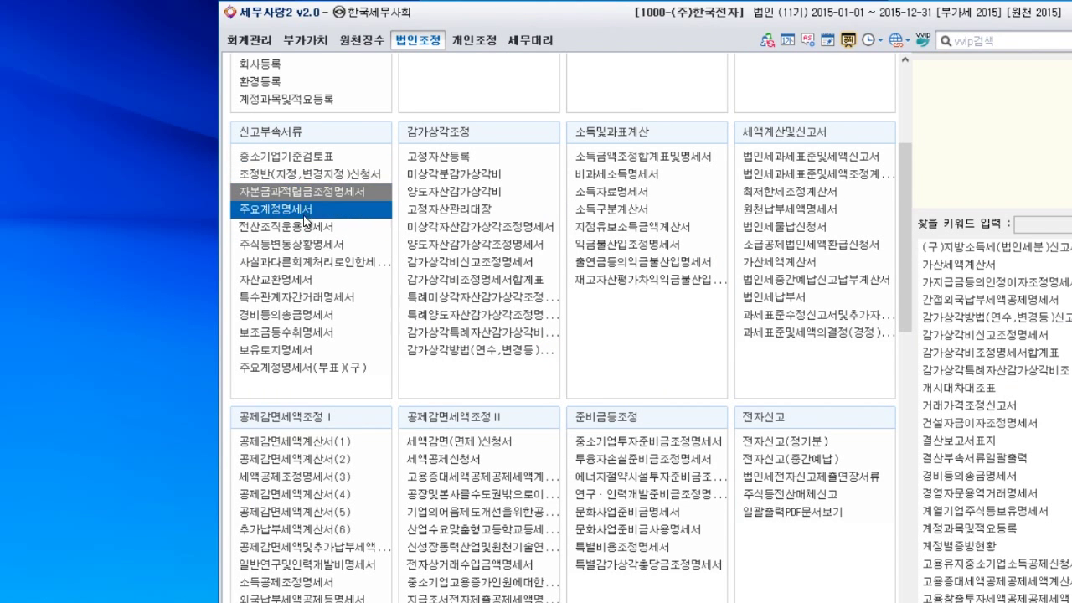
click(308, 195)
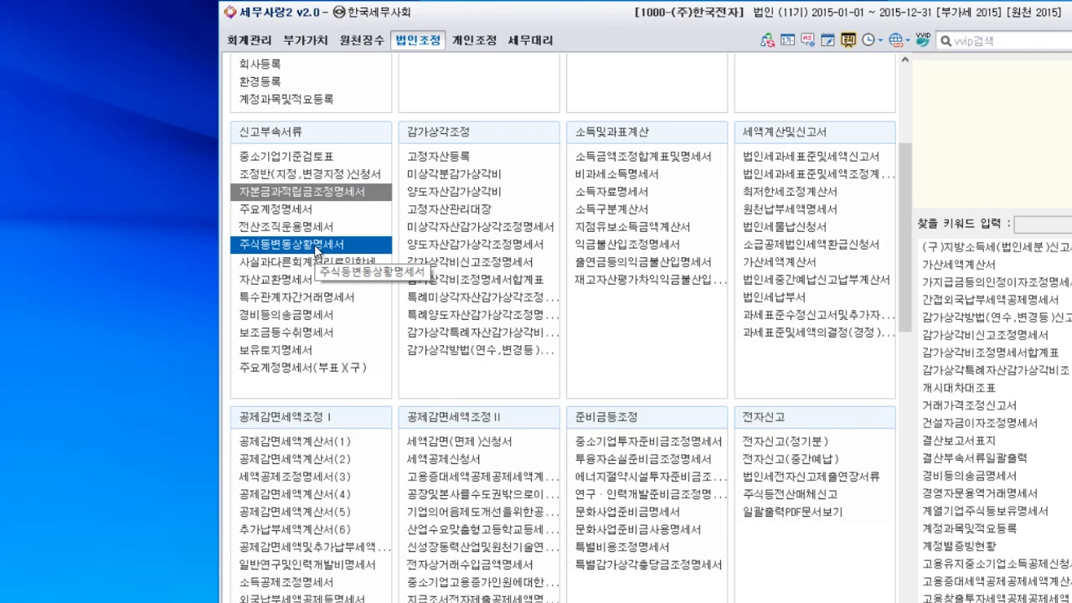
click(316, 250)
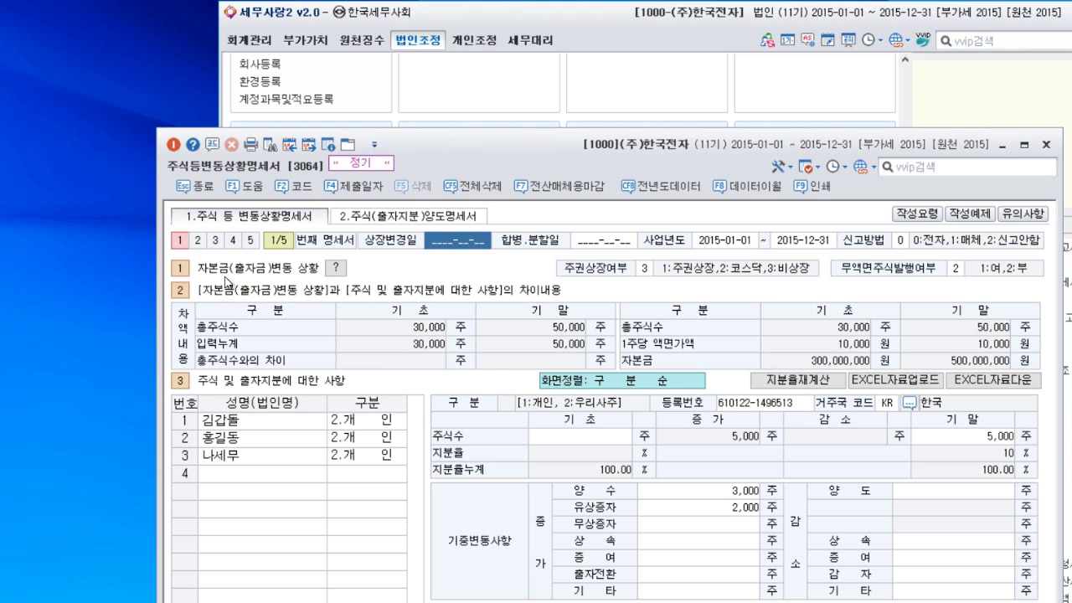
Open the 자본금(출자금)변동상황 details, examine the 기초 shares and every field of the 2015-10-02 유상증자 row, and close them
click(336, 270)
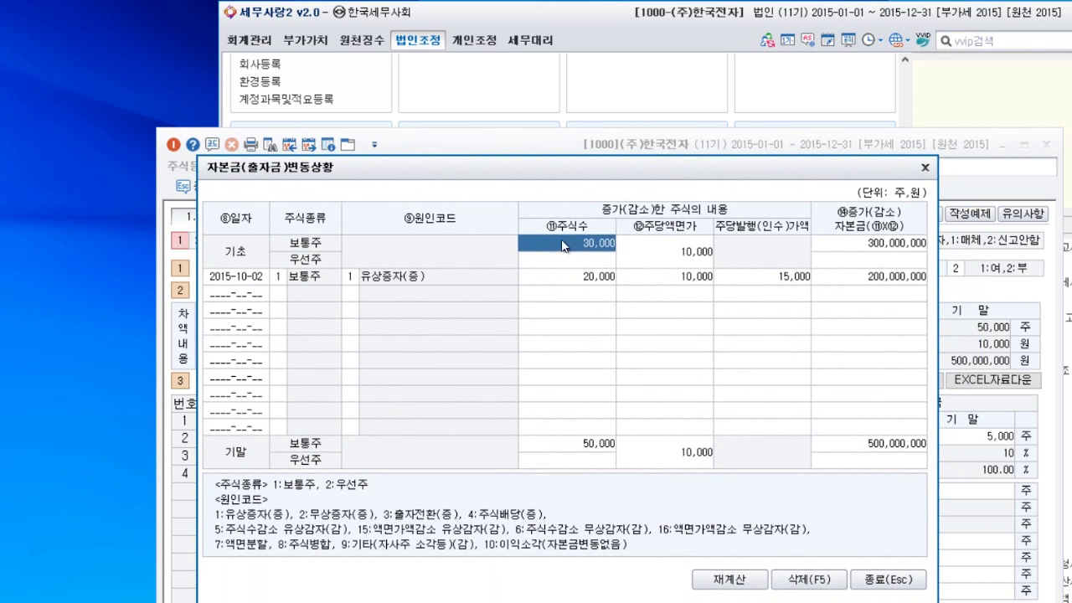
click(667, 264)
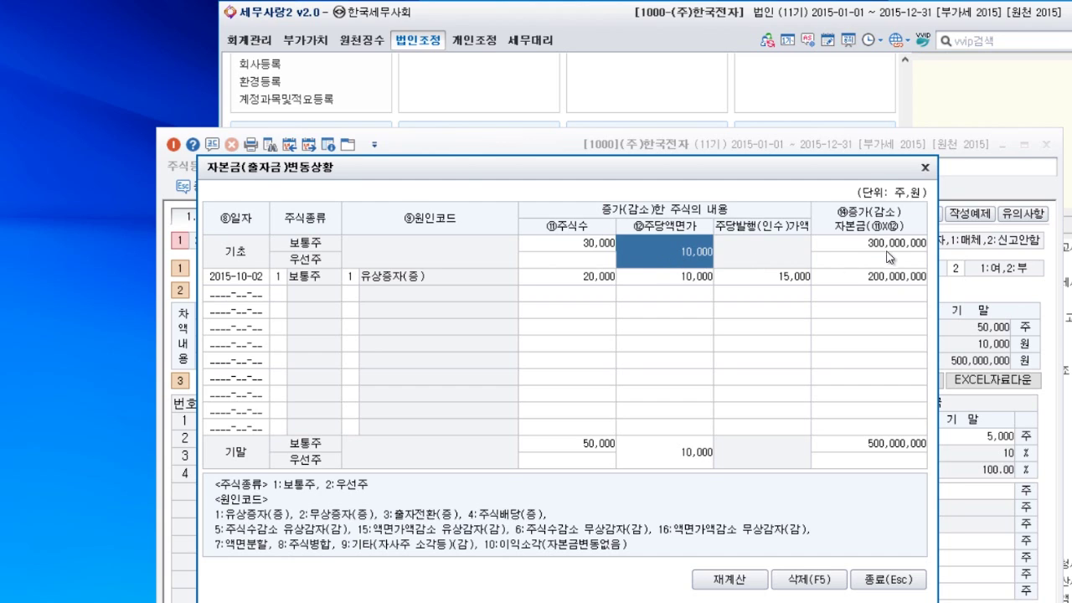
click(247, 279)
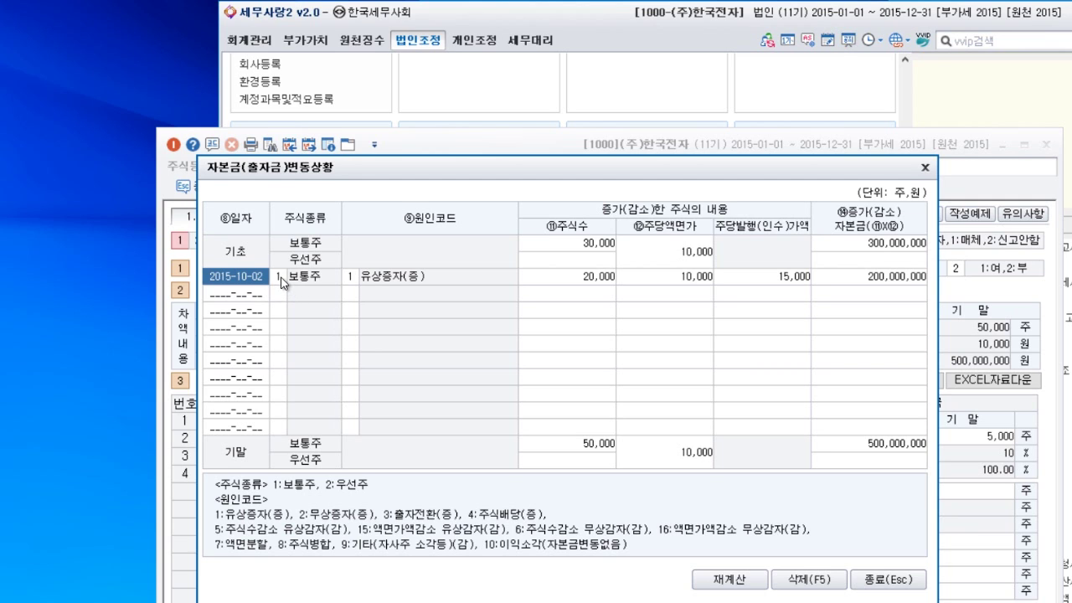
click(281, 277)
click(352, 278)
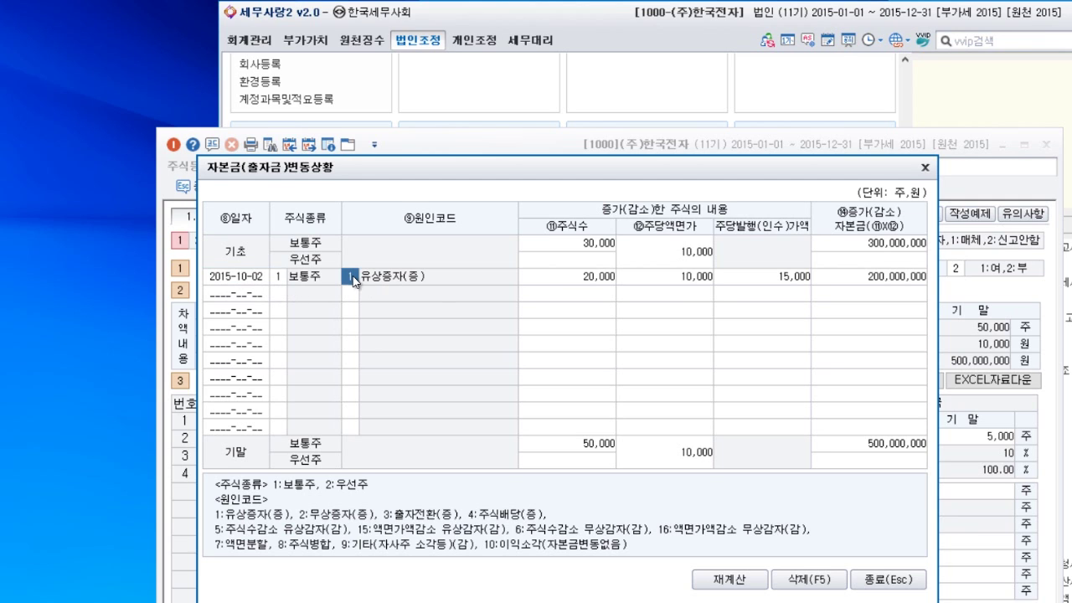
click(592, 283)
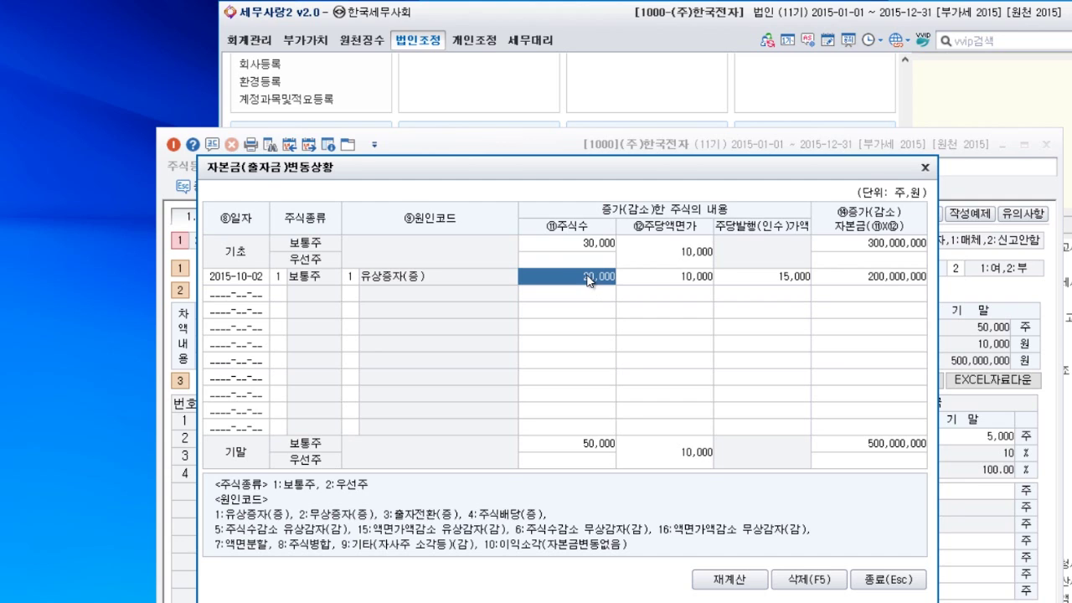
click(658, 283)
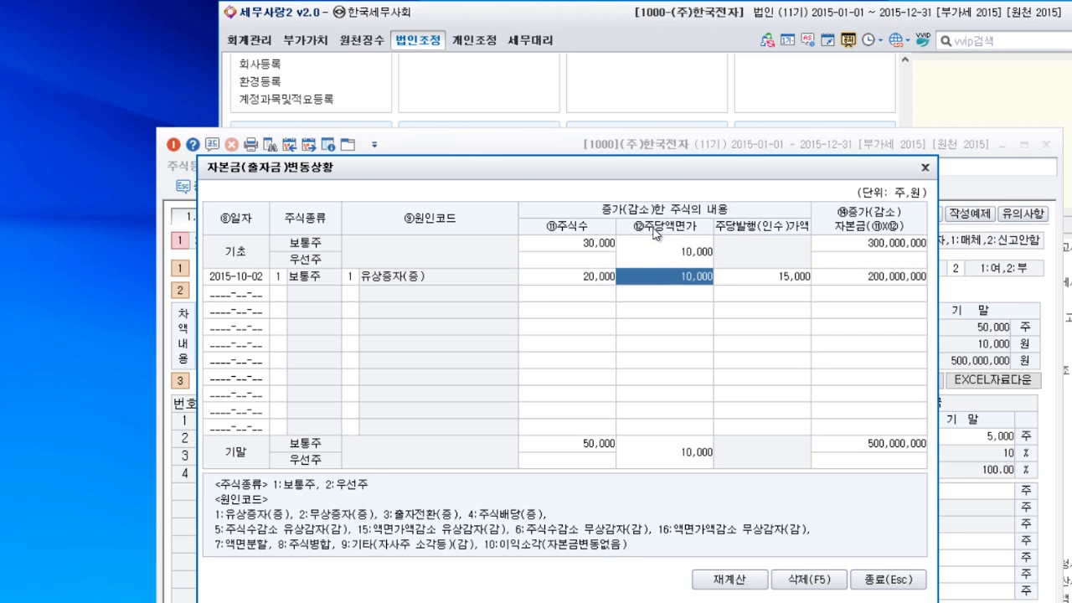
click(751, 289)
click(753, 279)
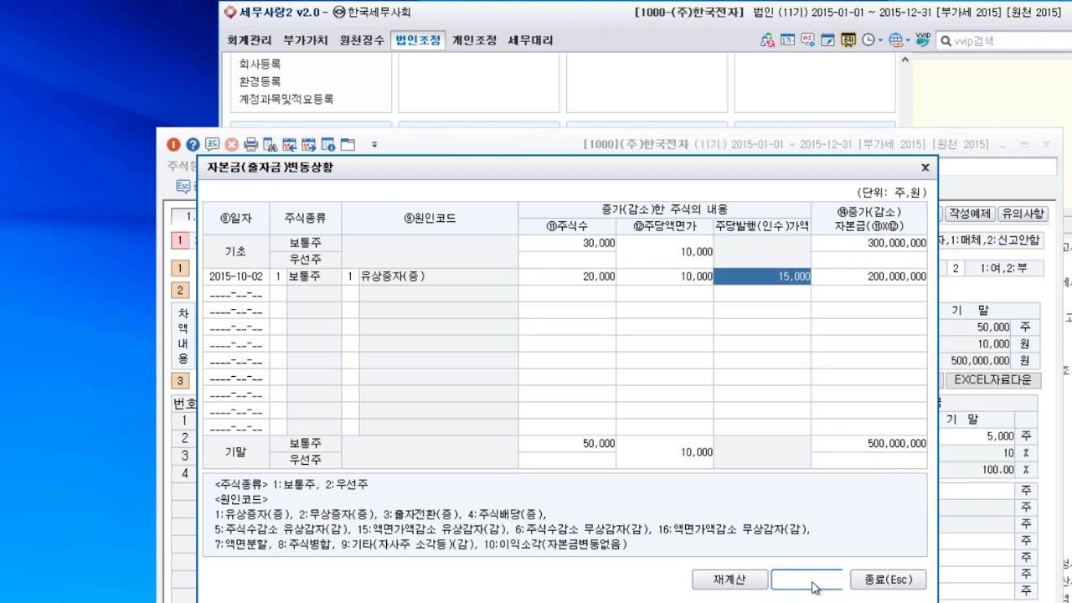
click(879, 583)
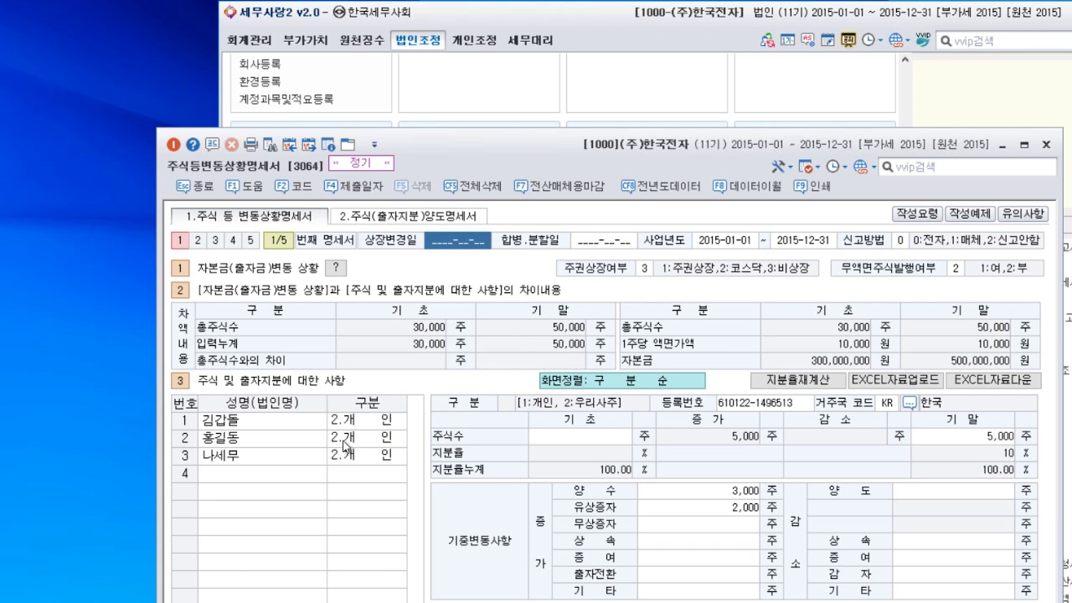
Go through each shareholder's entry under 주식 및 출자지분에 대한 사항 and examine the second shareholder's 양도 shares
click(283, 430)
click(282, 438)
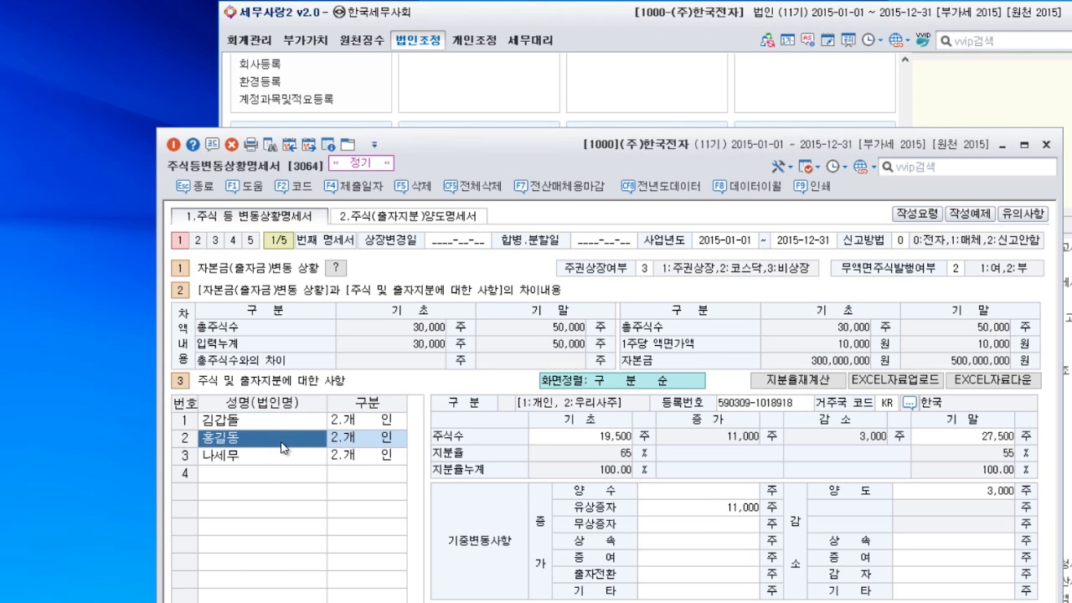
click(285, 452)
click(285, 437)
click(289, 419)
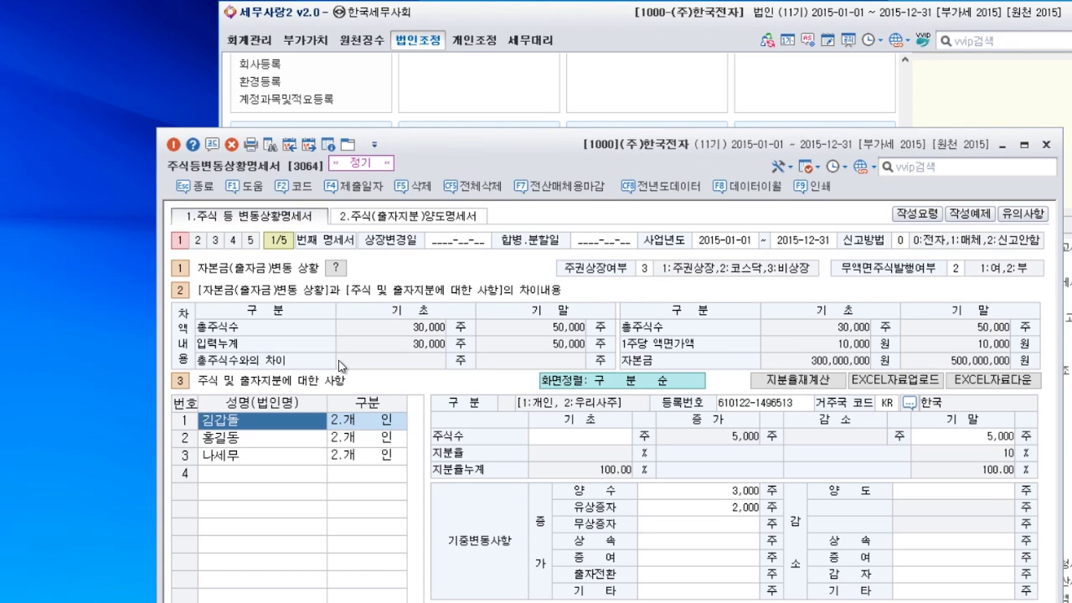
click(251, 438)
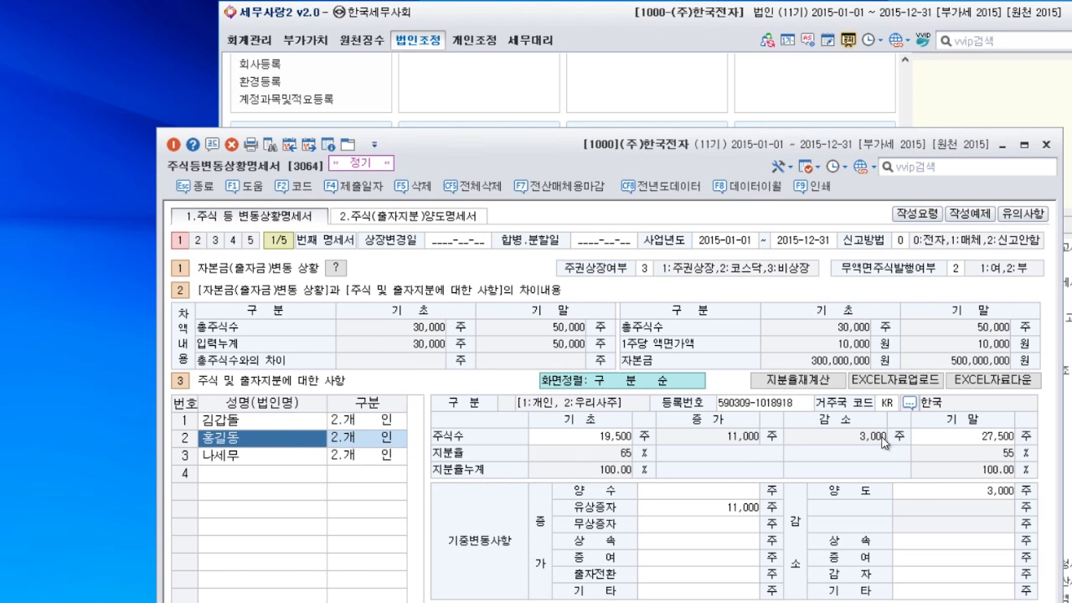
click(926, 495)
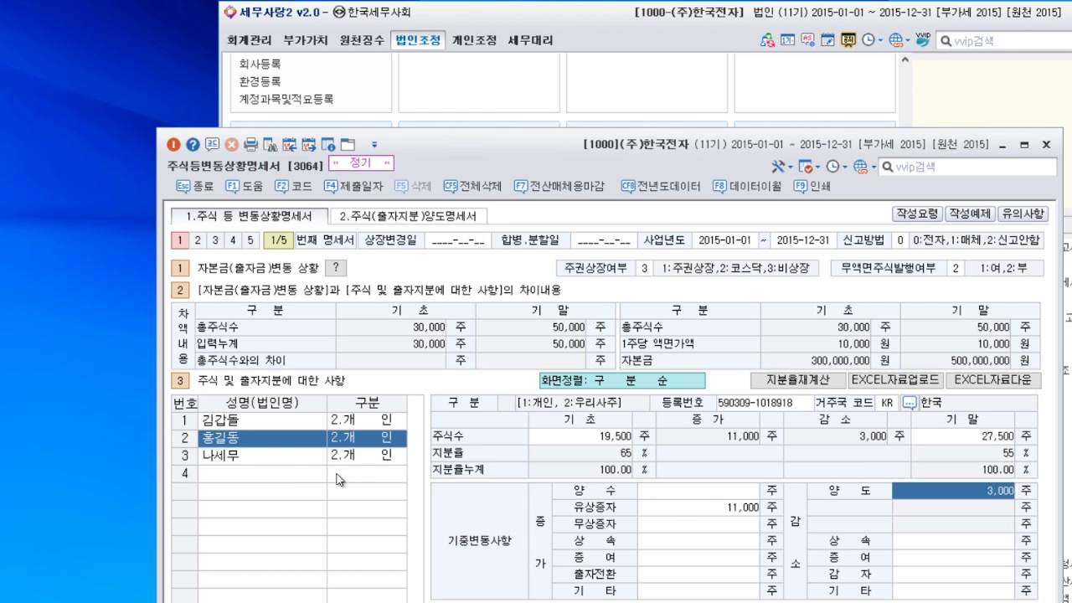
Examine the 유상증자 shares of each shareholder in turn under 주식 및 출자지분에 대한 사항
click(306, 457)
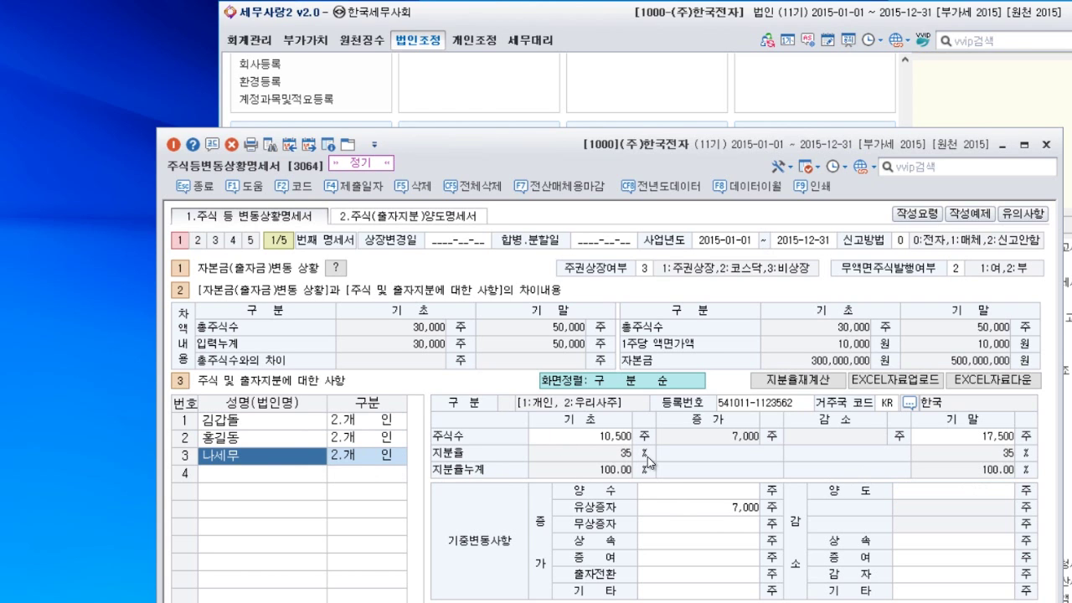
click(689, 511)
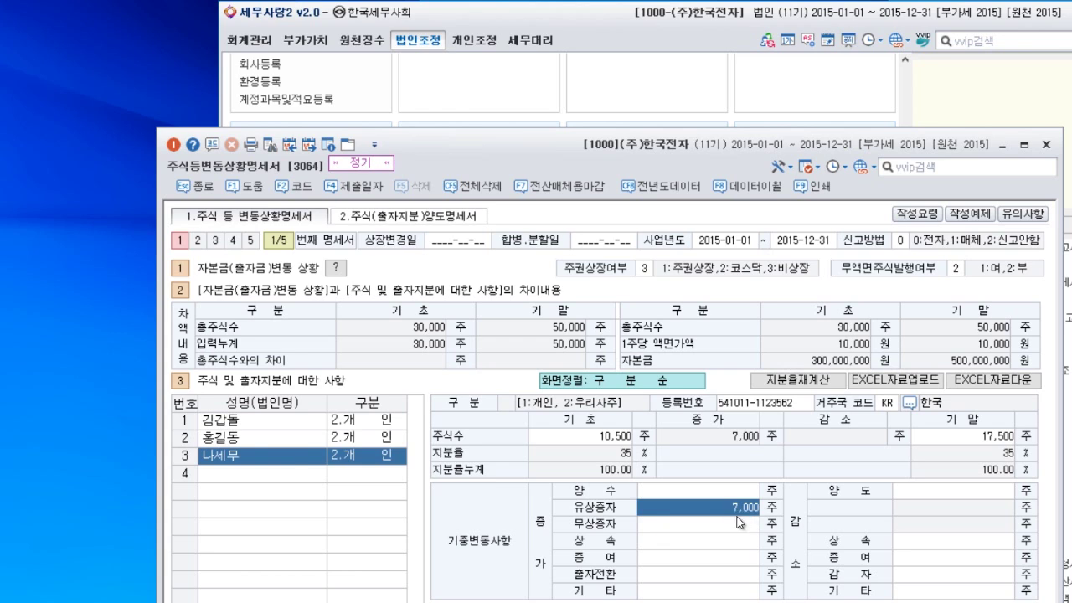
click(261, 423)
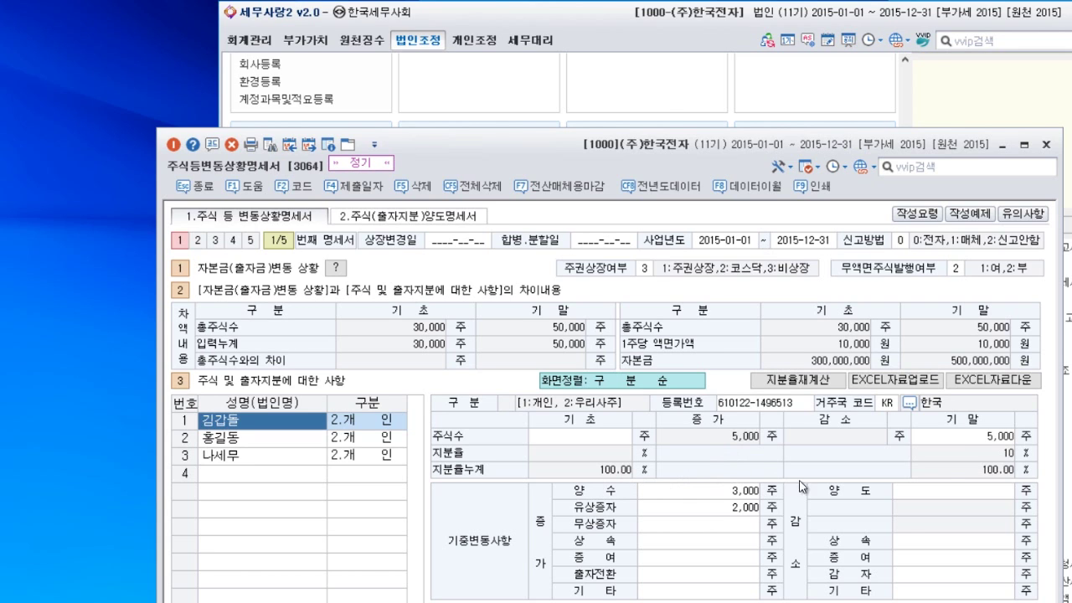
click(751, 508)
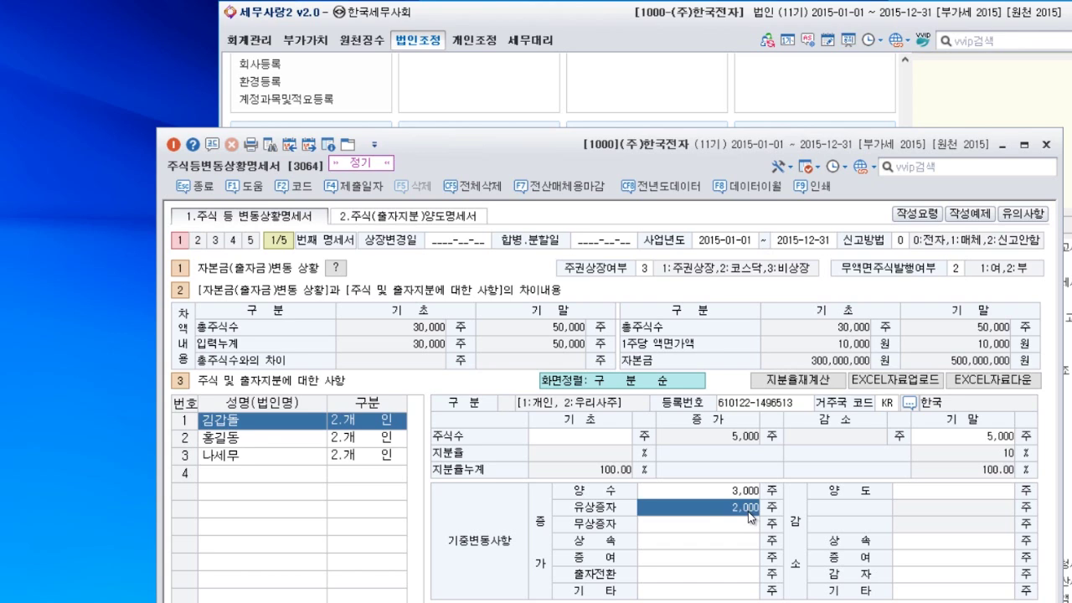
click(252, 441)
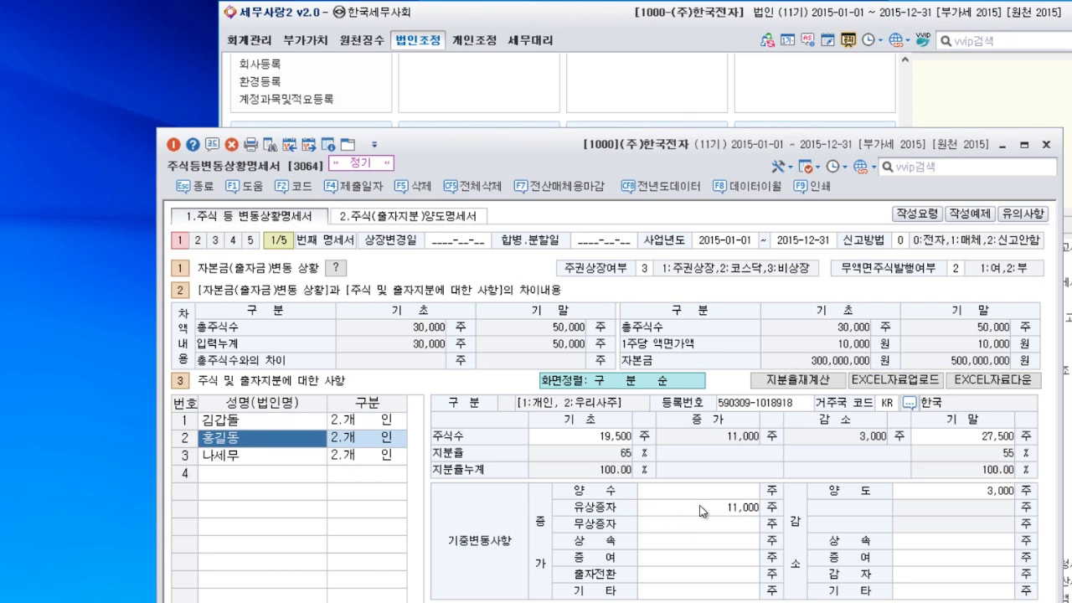
click(700, 508)
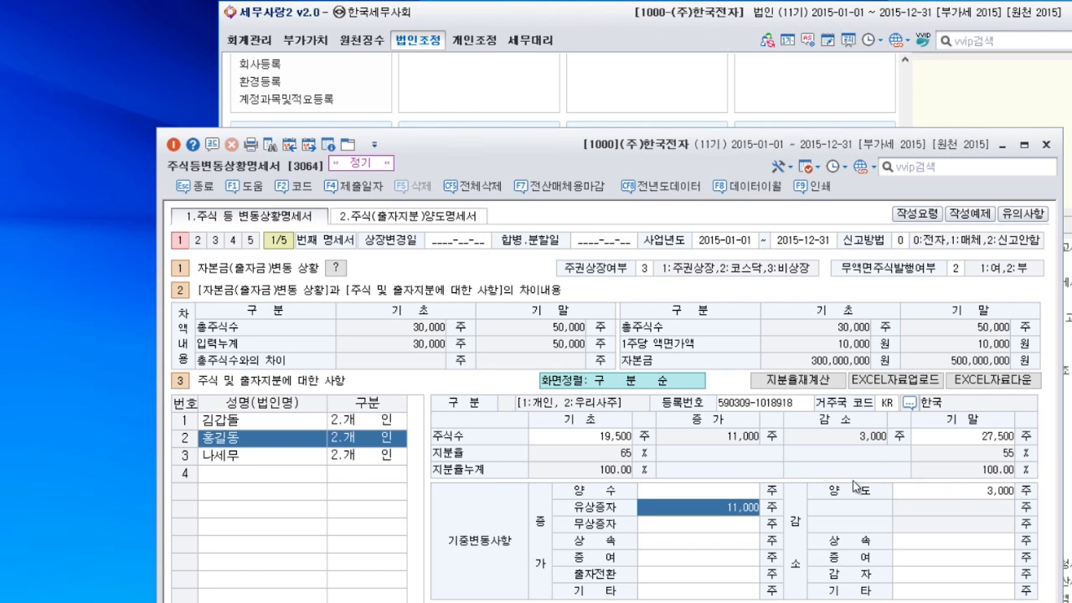
click(287, 419)
click(295, 437)
click(293, 455)
click(293, 434)
Sort the shareholder list by name in descending order and set the first shareholder's 지배주주와의관계 to 00 본인
click(262, 403)
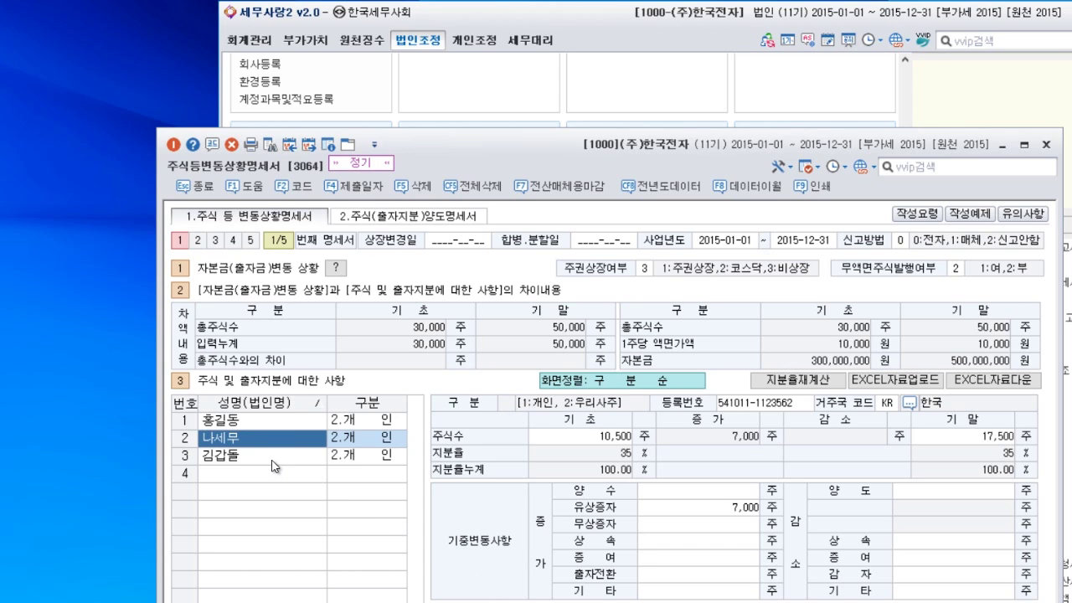
click(276, 423)
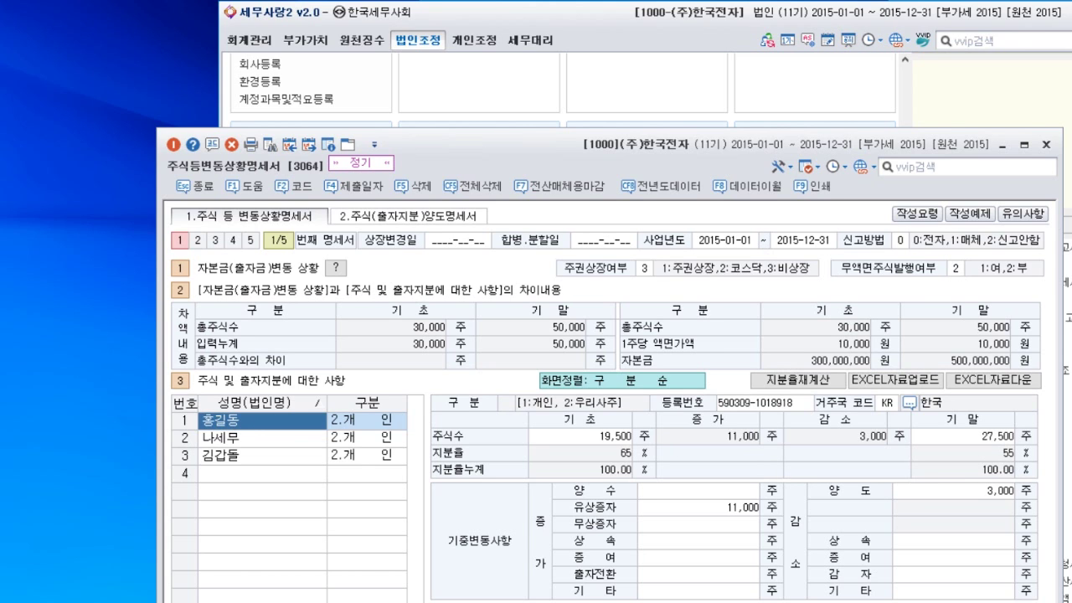
click(366, 421)
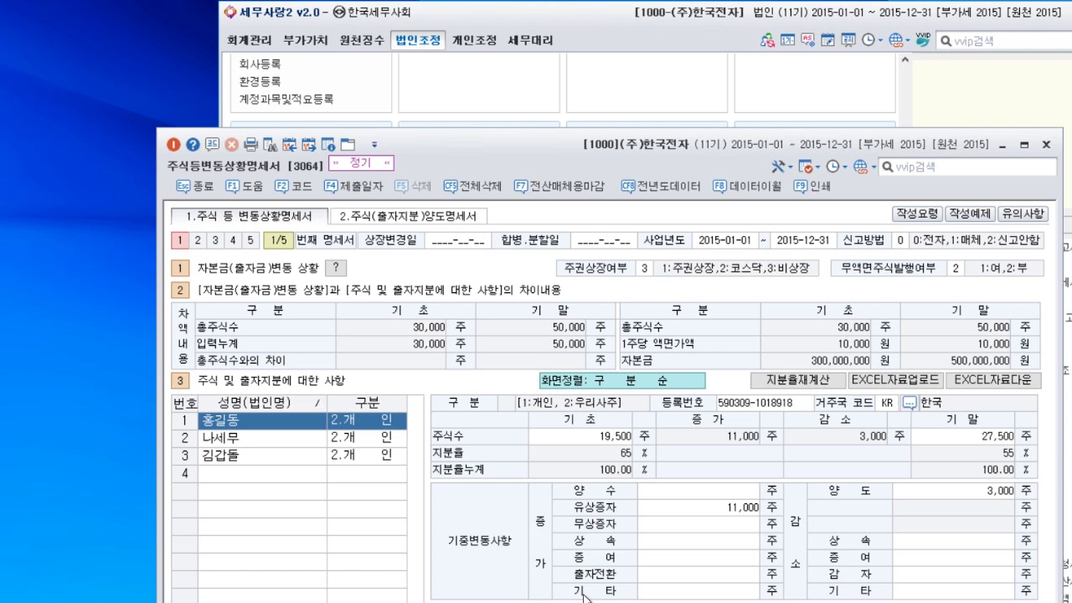
drag(581, 155, 581, 77)
text(00)
key(Return)
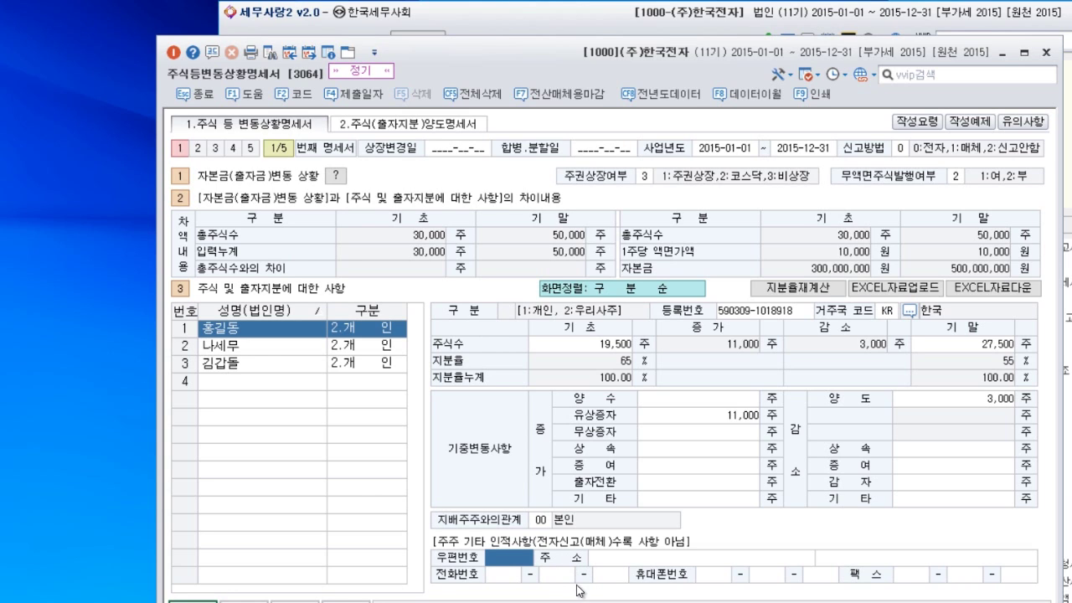
Set 지배주주와의관계 to 09 기타 for the second and third shareholders in the list
click(253, 351)
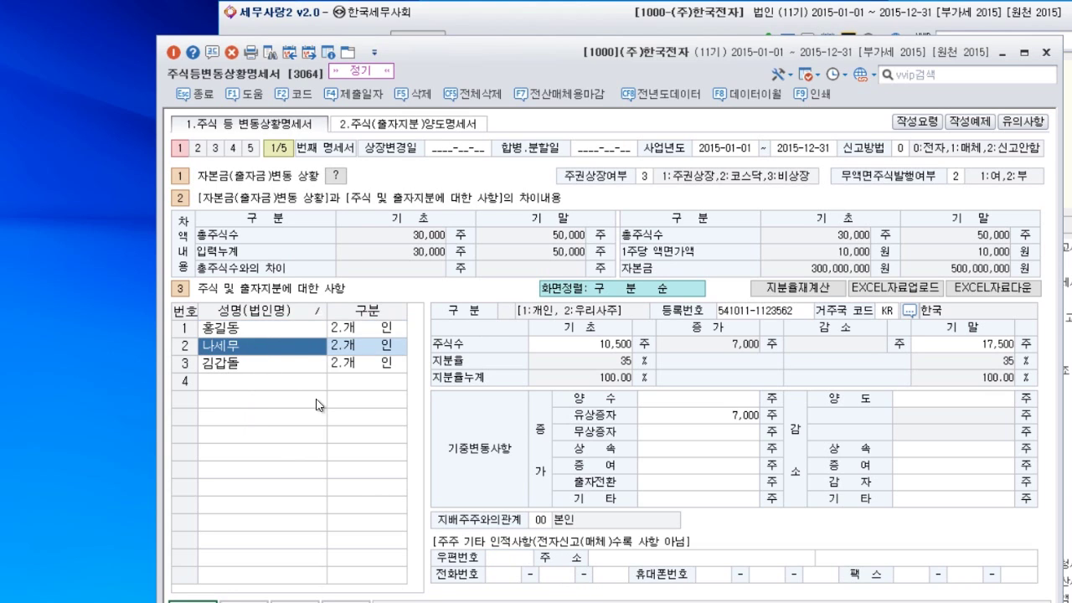
click(544, 520)
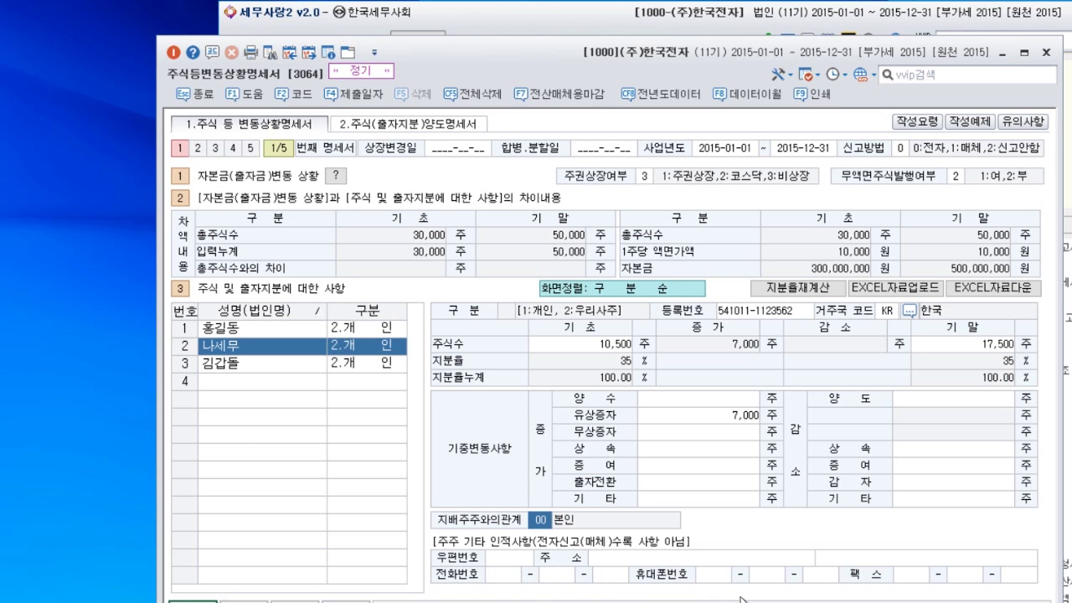
text(09)
key(Return)
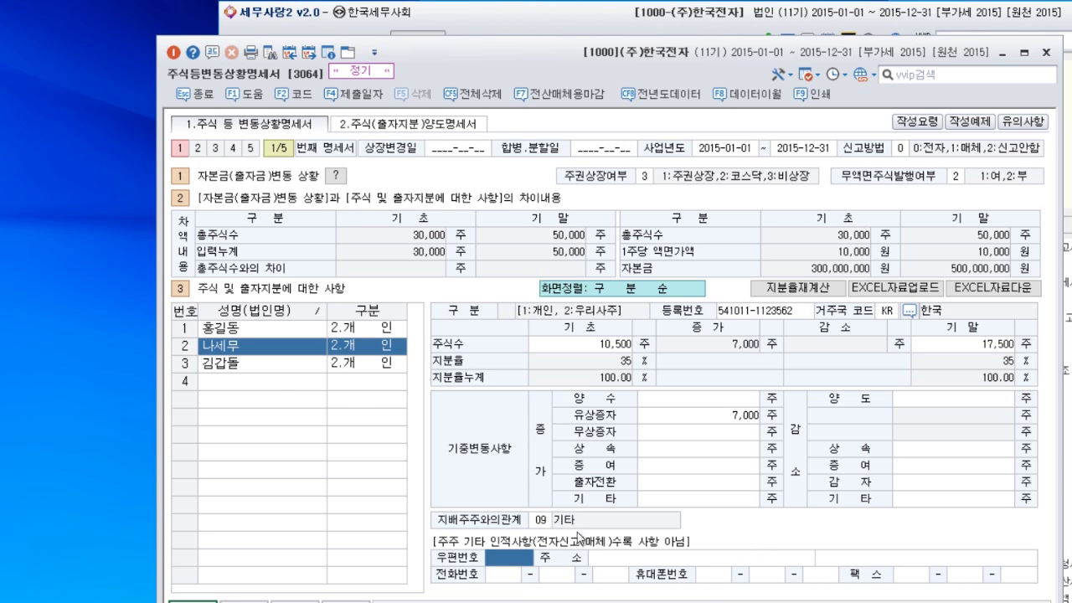
click(286, 363)
click(541, 520)
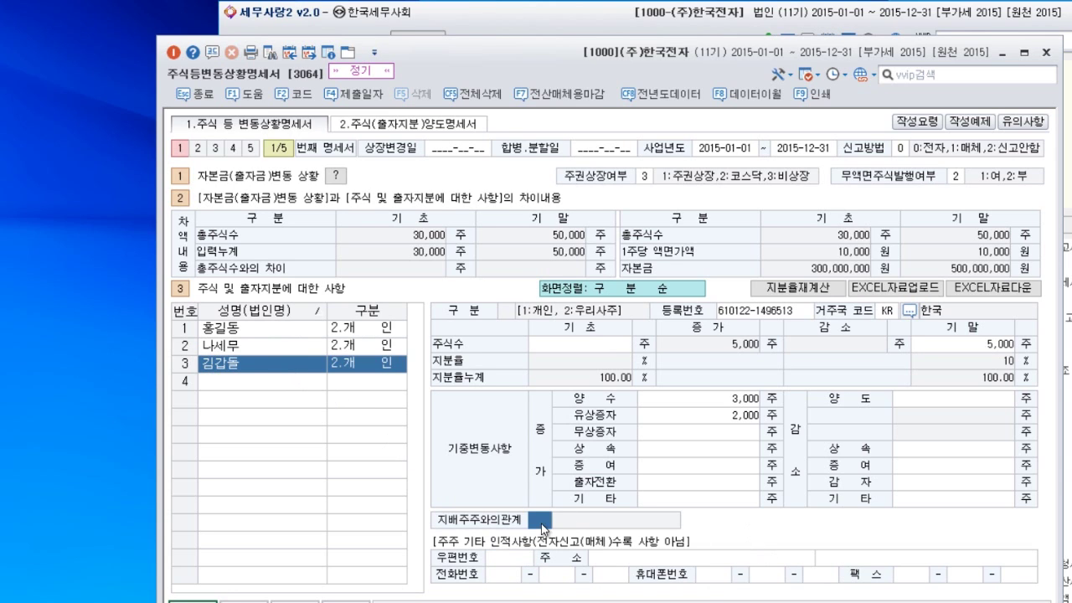
text(09)
key(Return)
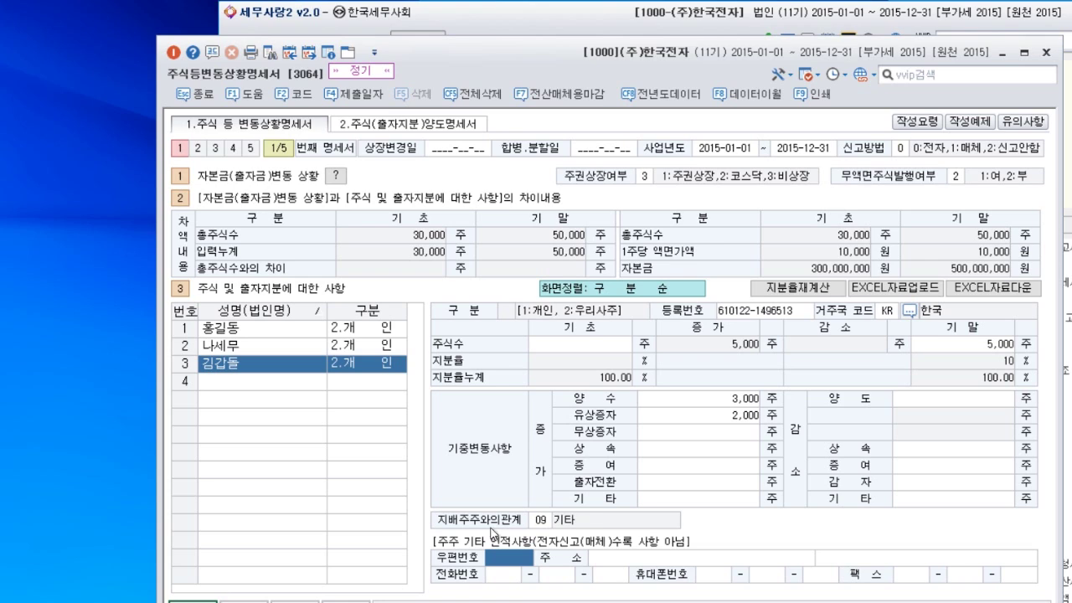
click(542, 526)
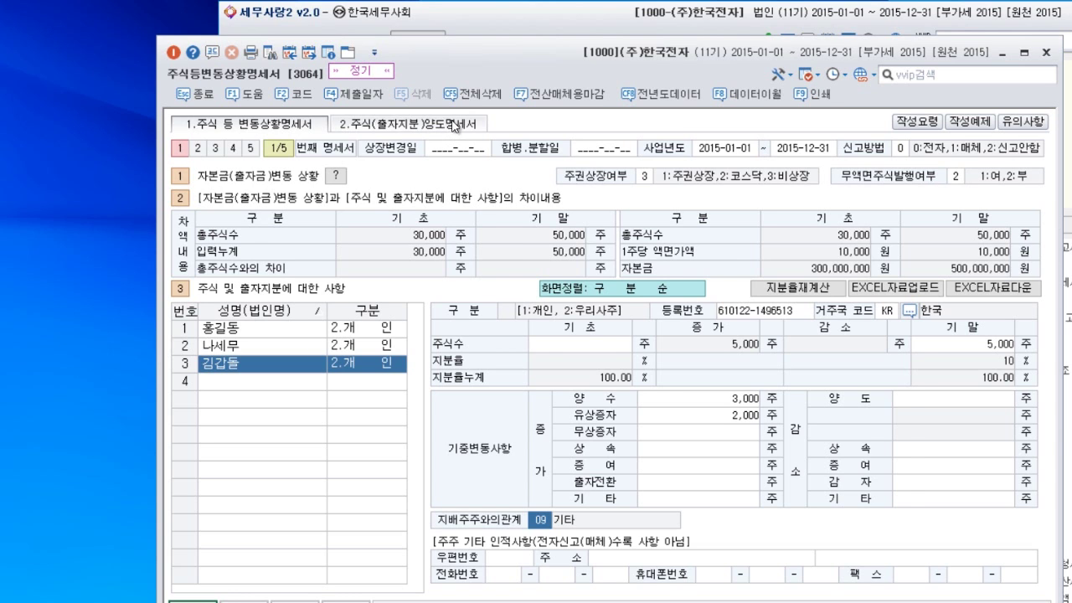
Open the 주식(출자지분)양도명세서 and examine the transferor's row with its 양도일자 and 주식수(출자좌수)
click(455, 126)
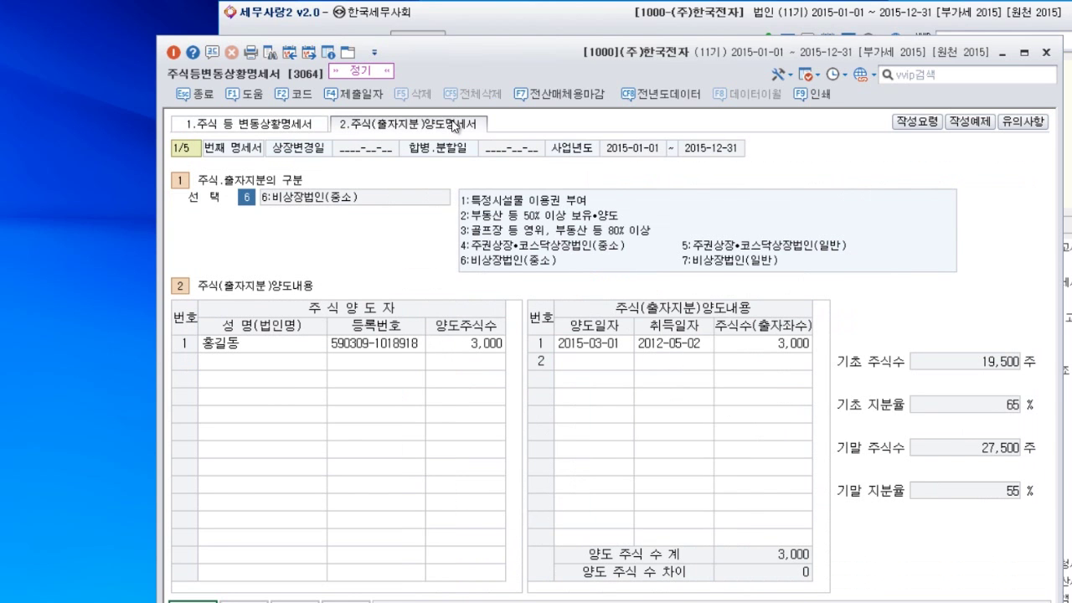
click(269, 347)
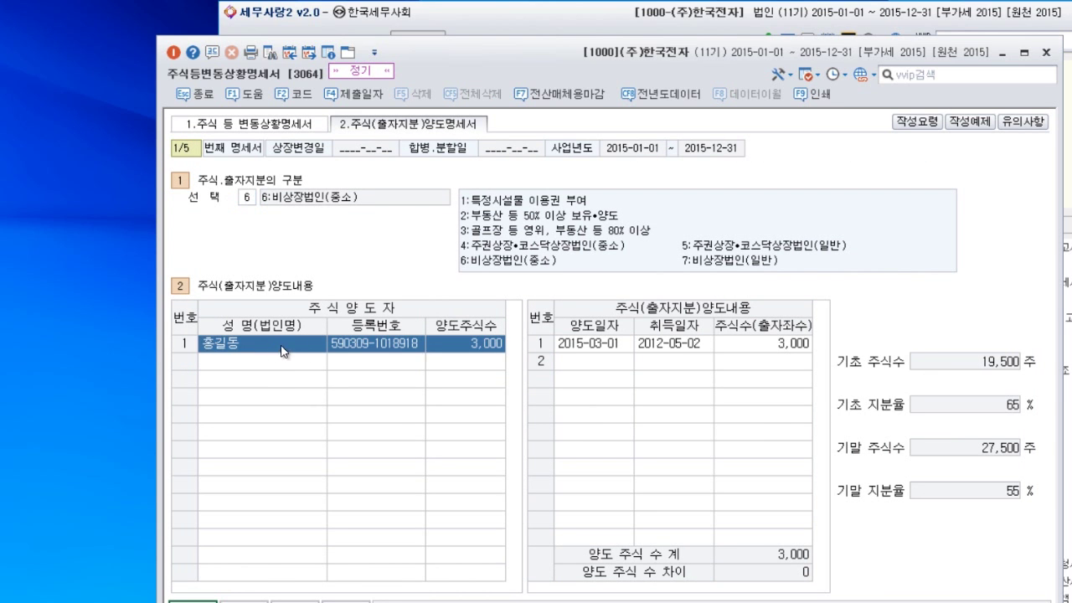
click(611, 344)
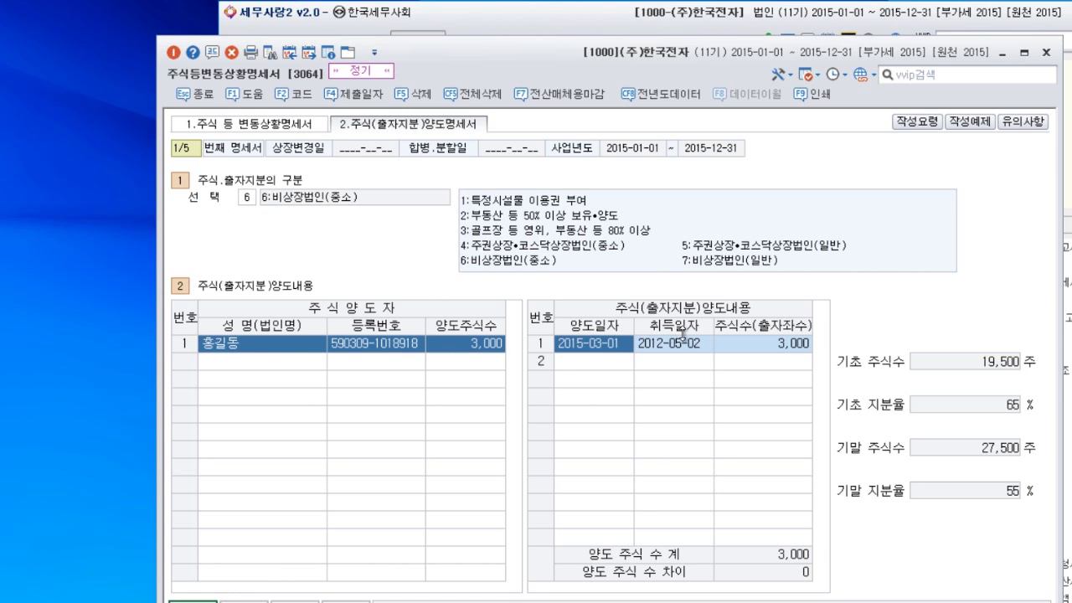
click(781, 348)
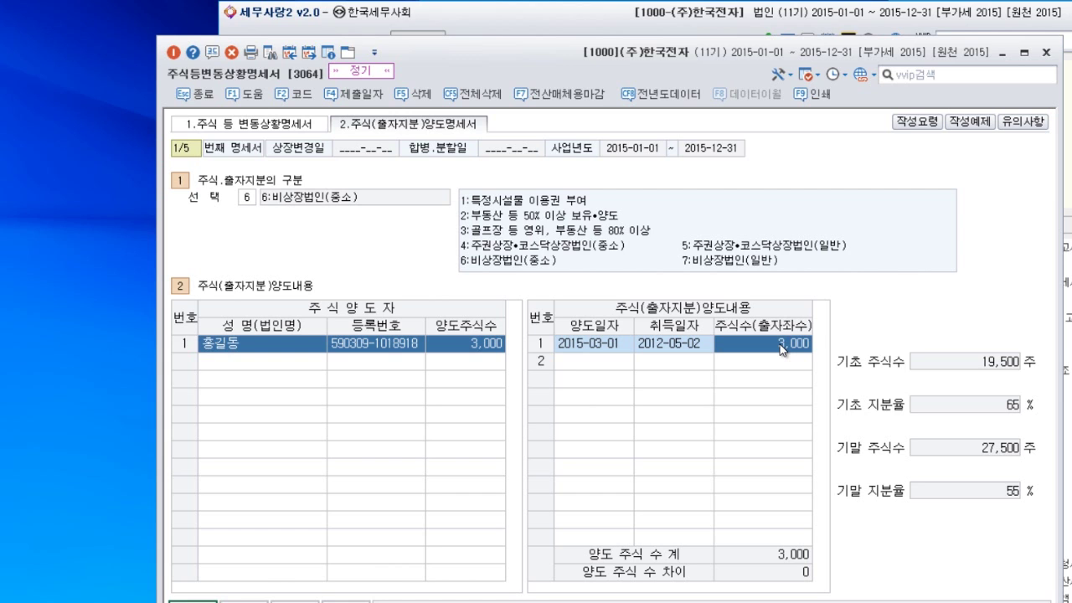
Return to the 주식 등 변동상황명세서 sheet, close the form, and open the 주요계정명세서
click(289, 125)
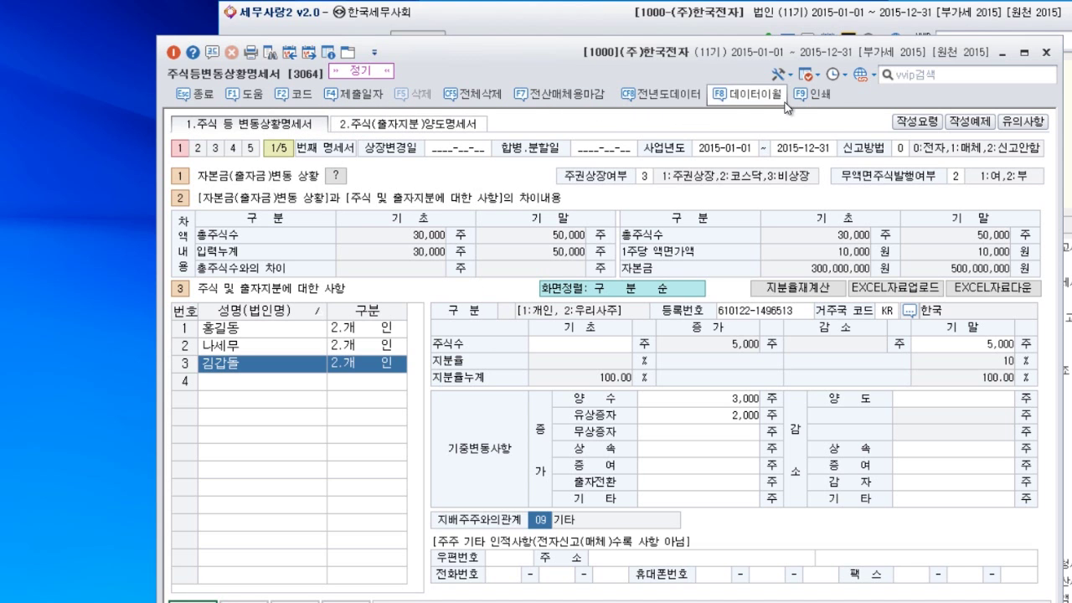
click(1047, 52)
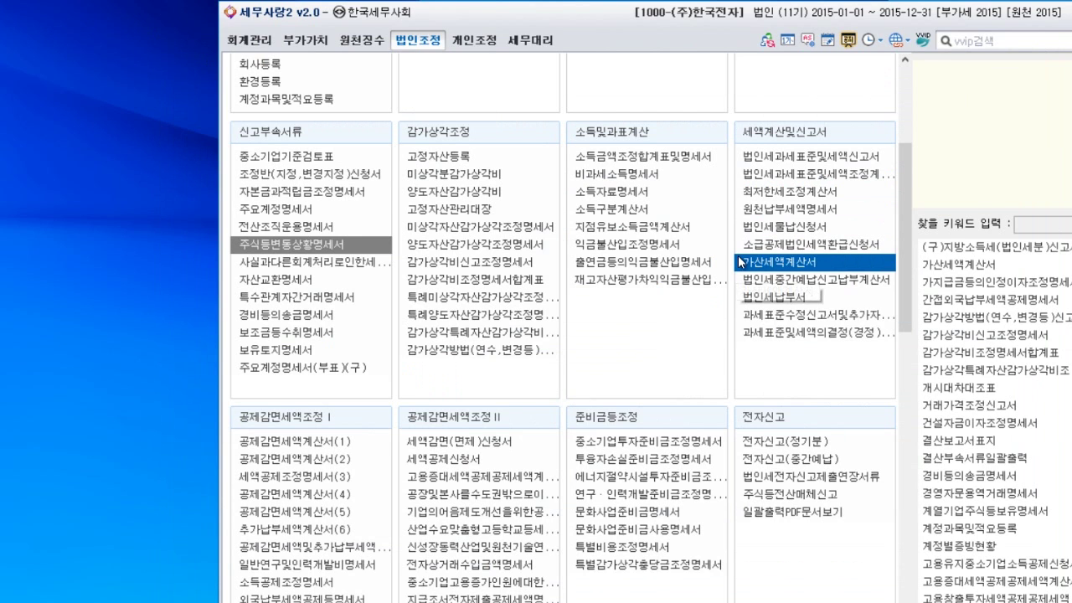
click(316, 211)
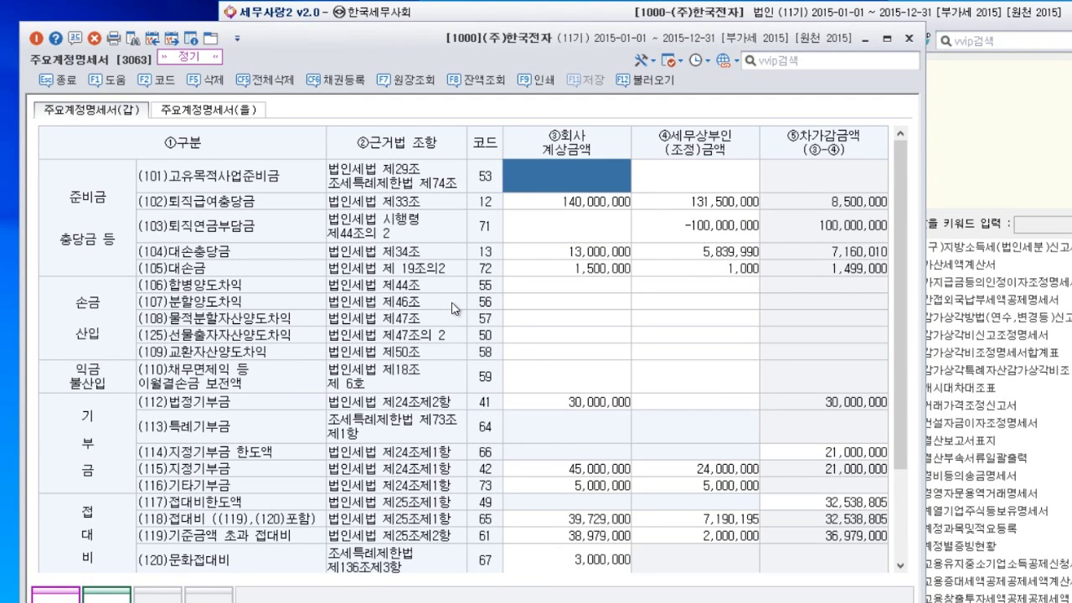
Reload the linked data into both the 주요계정명세서(갑) and 주요계정명세서(을) sheets, confirming each reload
key(F12)
key(Return)
click(209, 117)
click(635, 84)
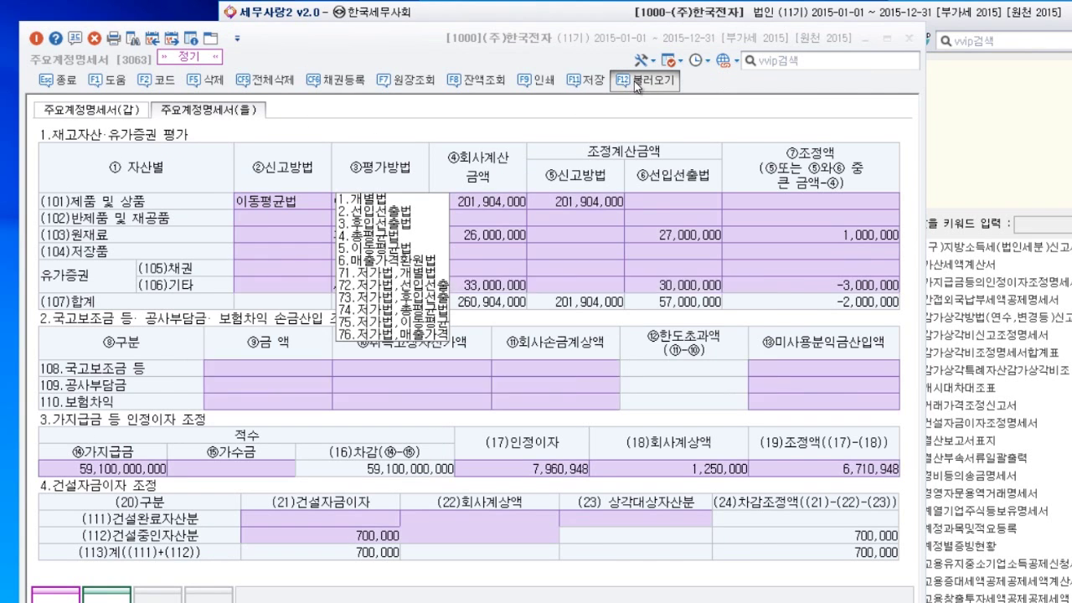
click(442, 378)
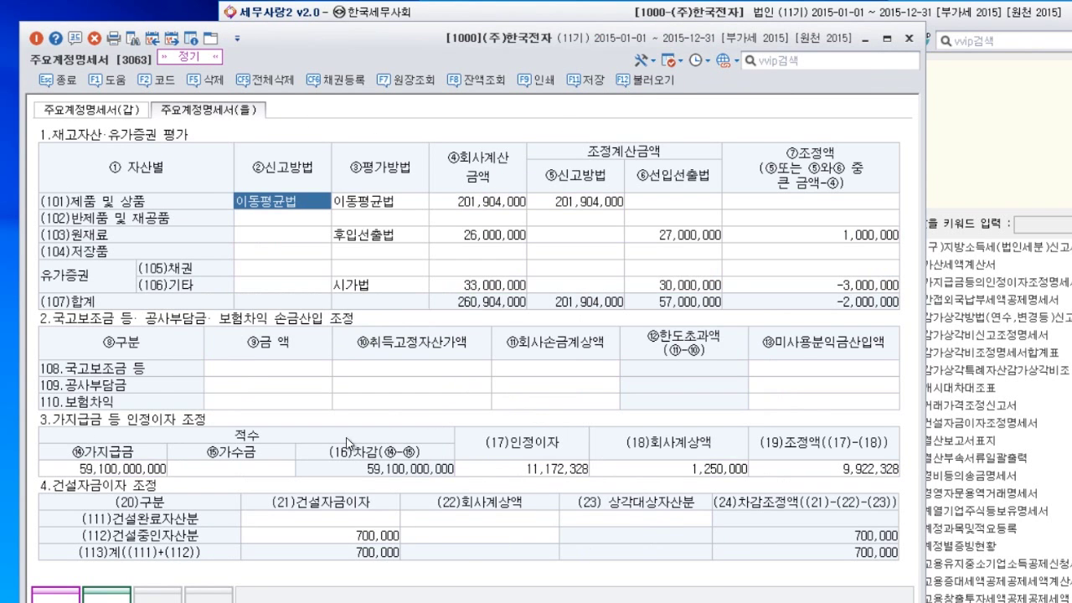